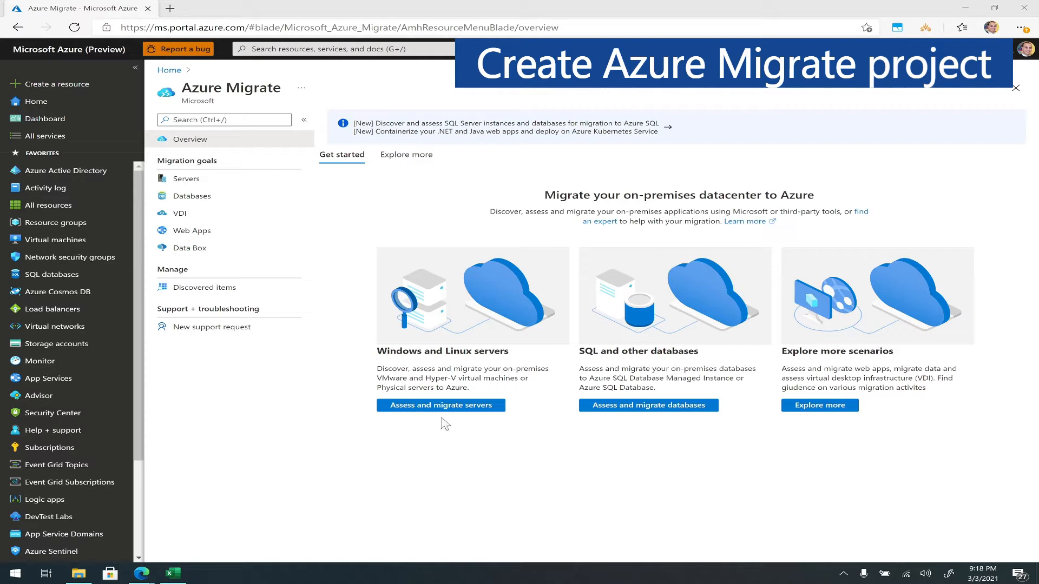
- Create an Azure Migrate project for servers named AVS-Migration in the resource group RG-AVS
left_click(201, 184)
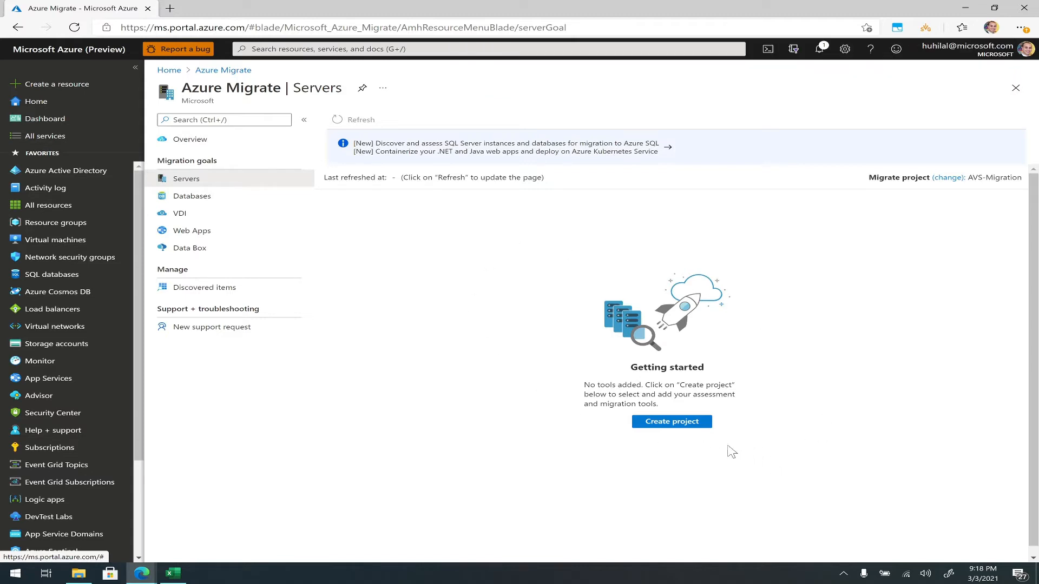
left_click(679, 424)
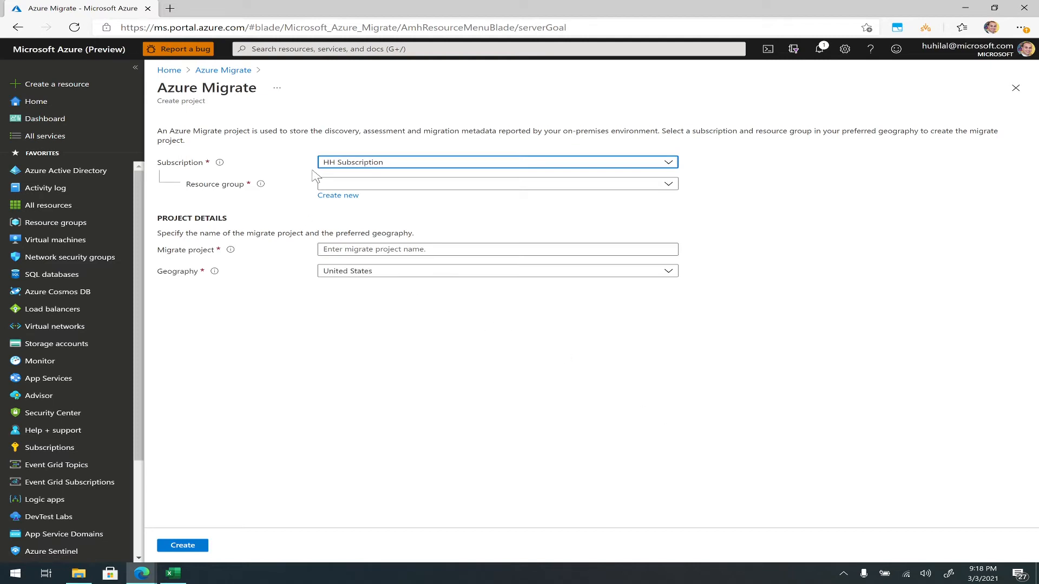
left_click(338, 188)
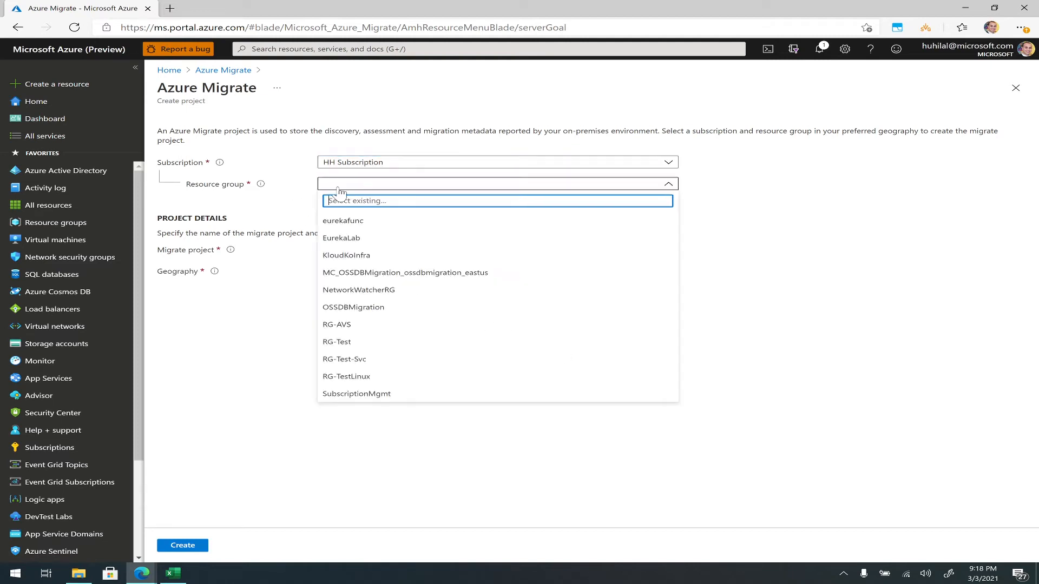
left_click(361, 328)
left_click(327, 249)
type("AVS-Migration")
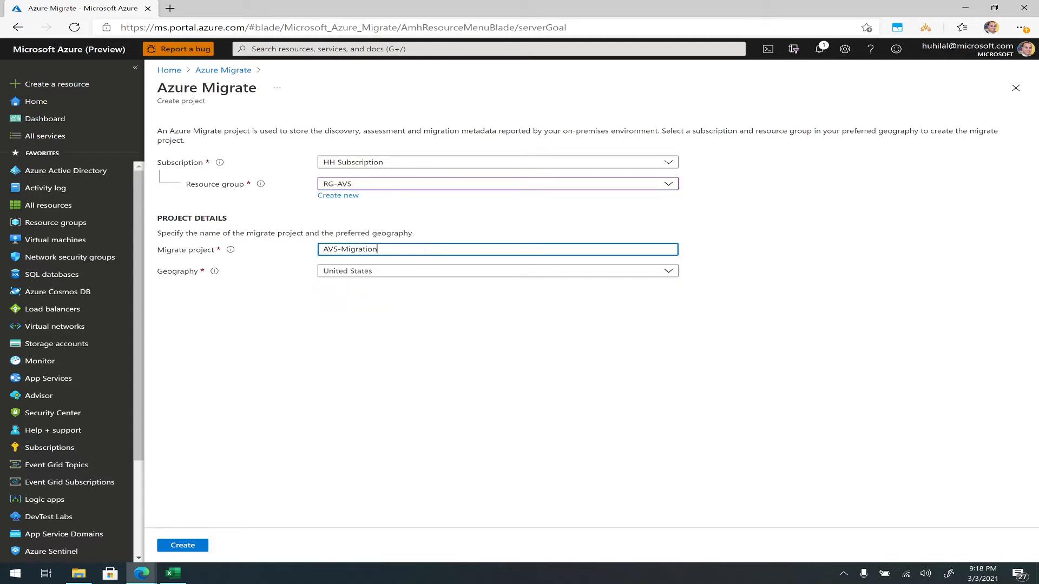
left_click(348, 292)
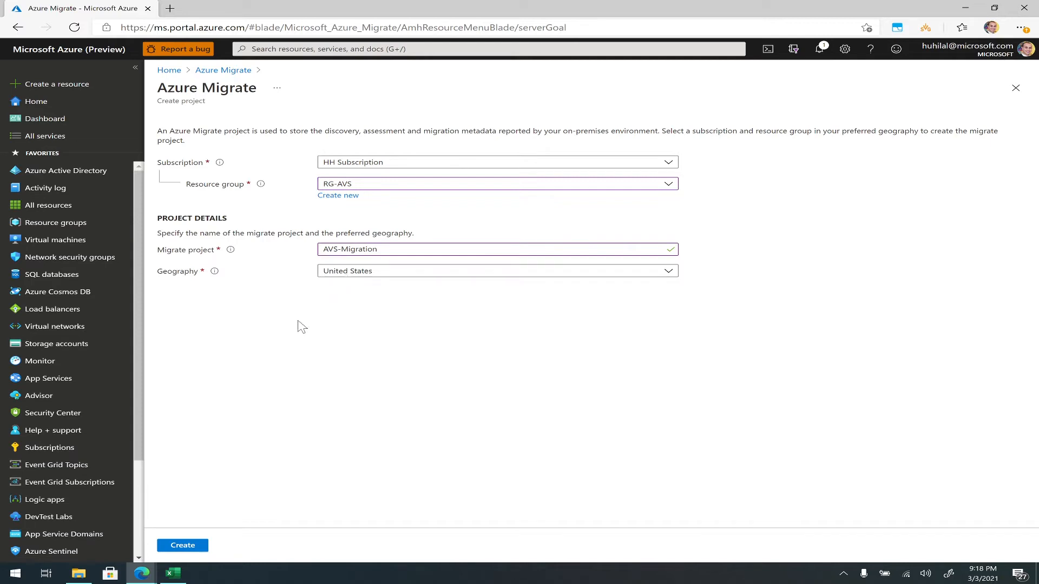
left_click(184, 546)
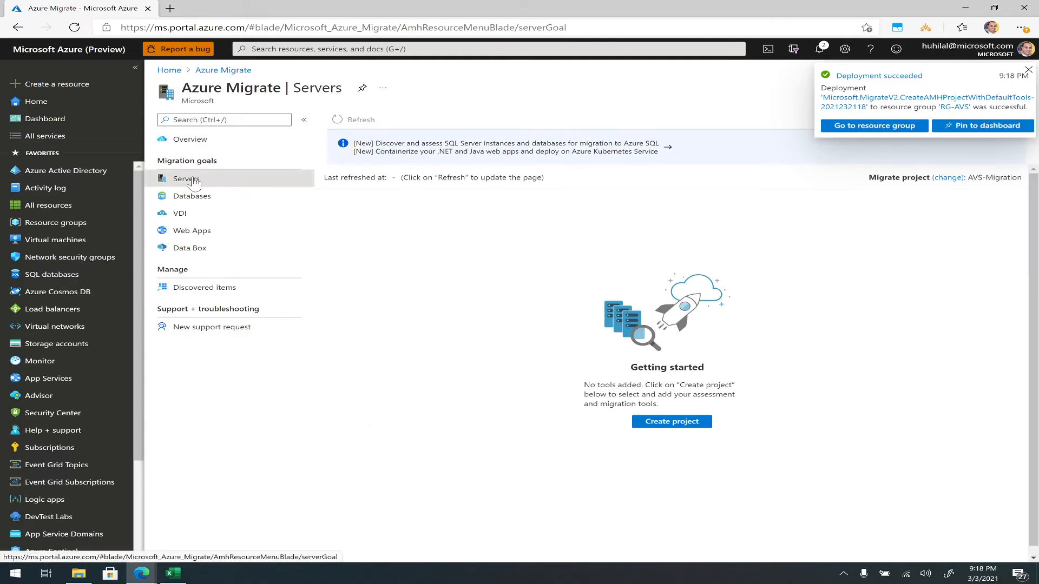
- Reload the Servers page to load the new project's assessment tools
left_click(76, 27)
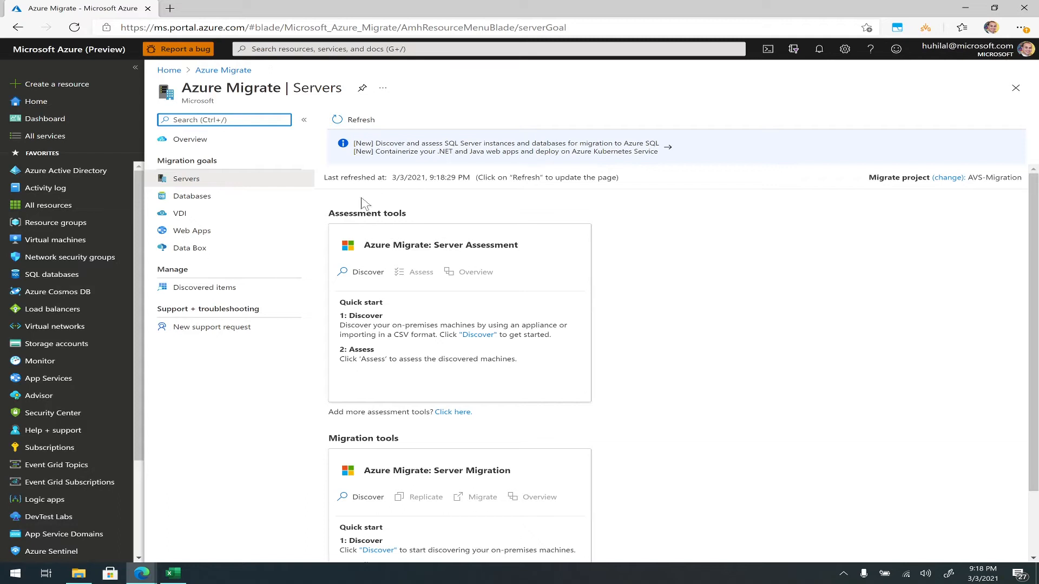
left_click_drag(329, 212, 444, 217)
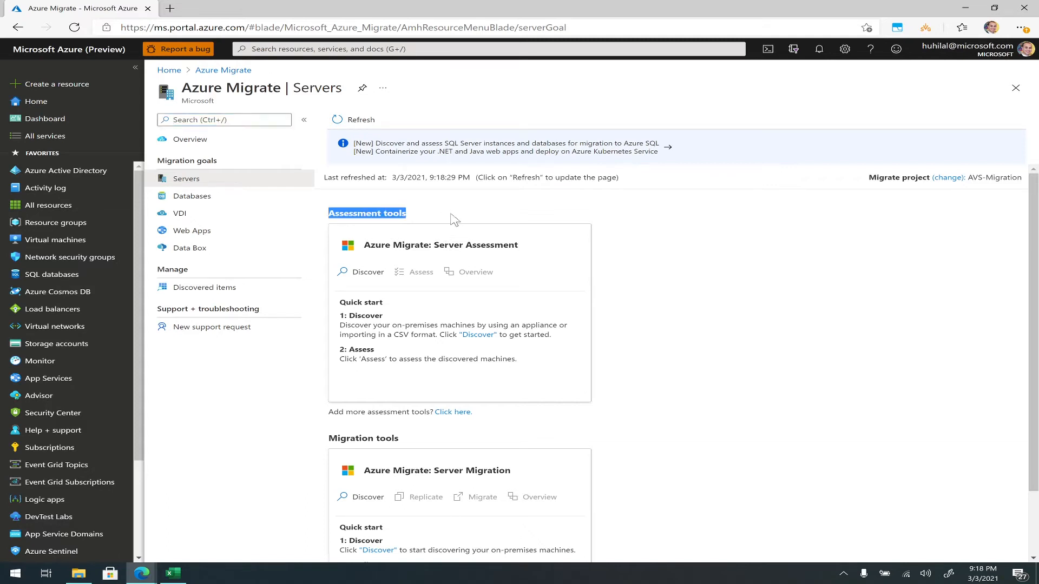
left_click(659, 294)
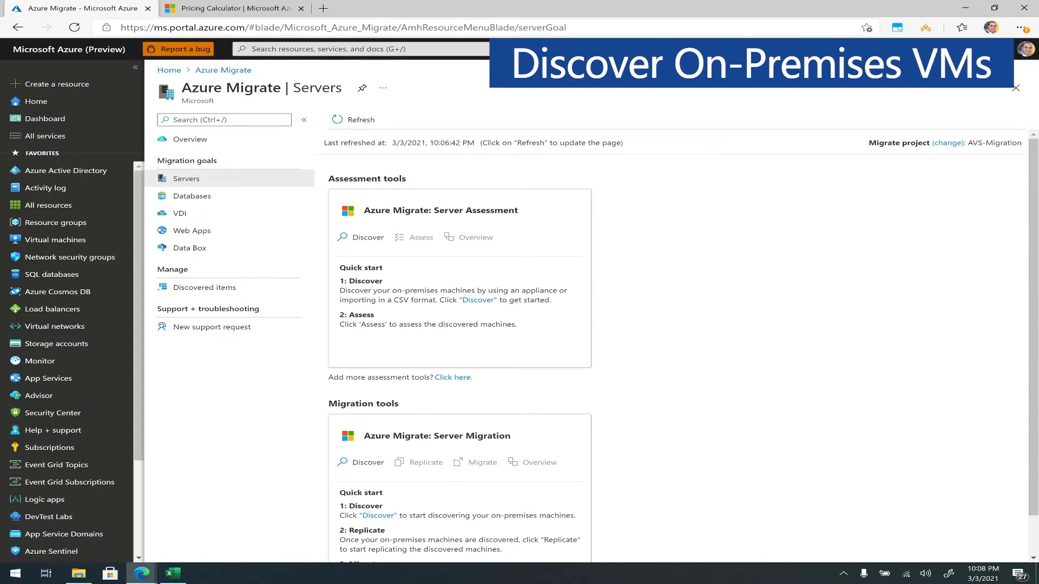
- Start discovering machines for Server Assessment, using the CSV import method
double_click(366, 282)
double_click(361, 314)
left_click(367, 316)
left_click(367, 242)
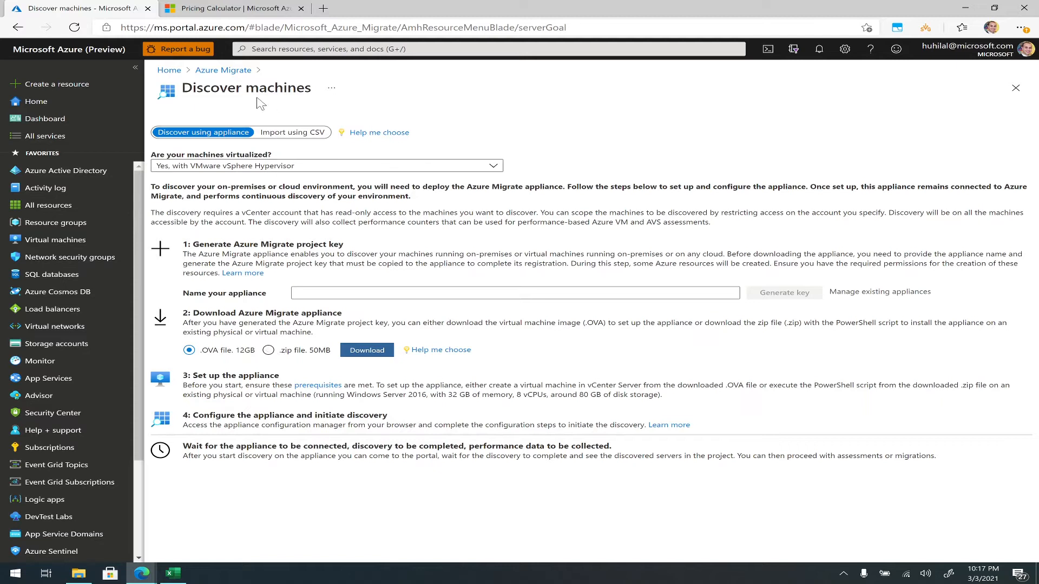
left_click(283, 133)
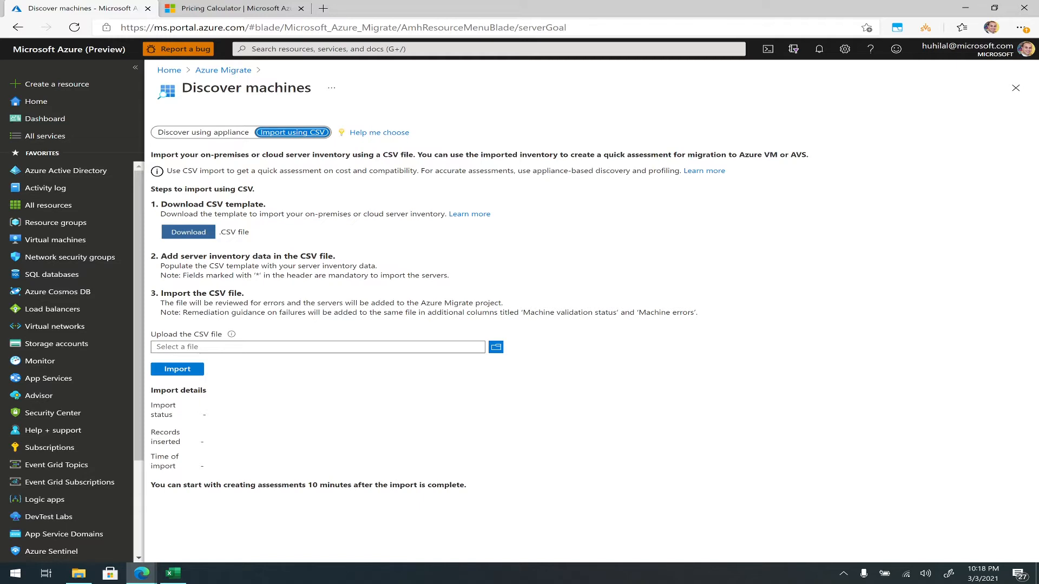
- Choose Azure Migrate Demo.csv as the server inventory file to upload
left_click_drag(173, 256, 335, 257)
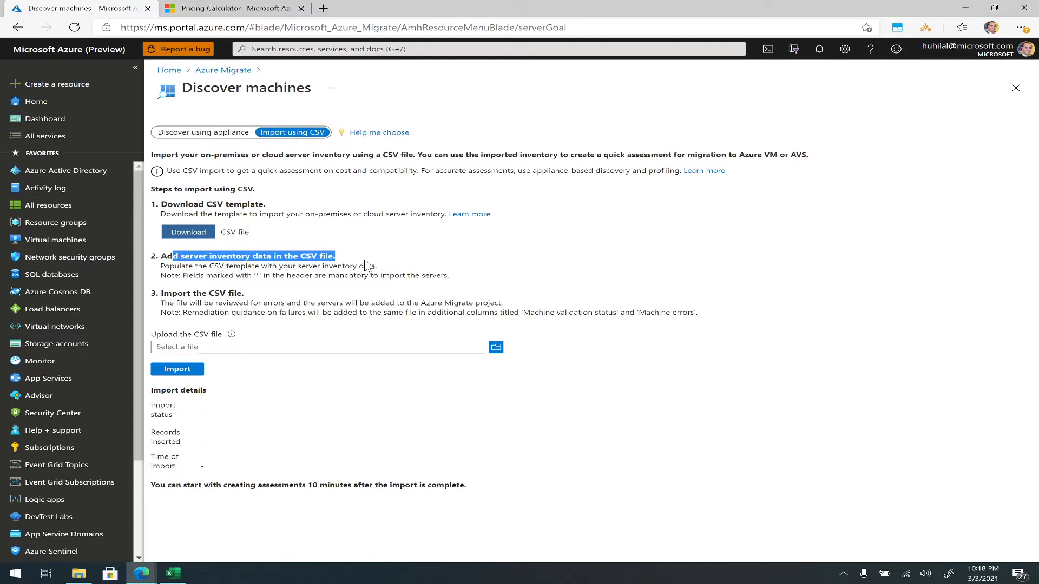
left_click_drag(244, 294, 188, 294)
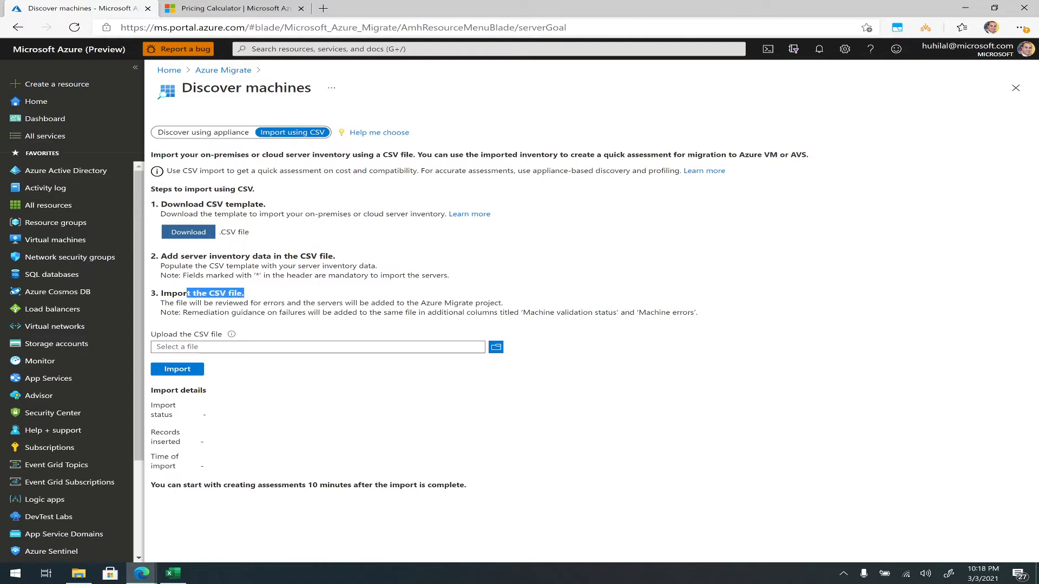
left_click(496, 348)
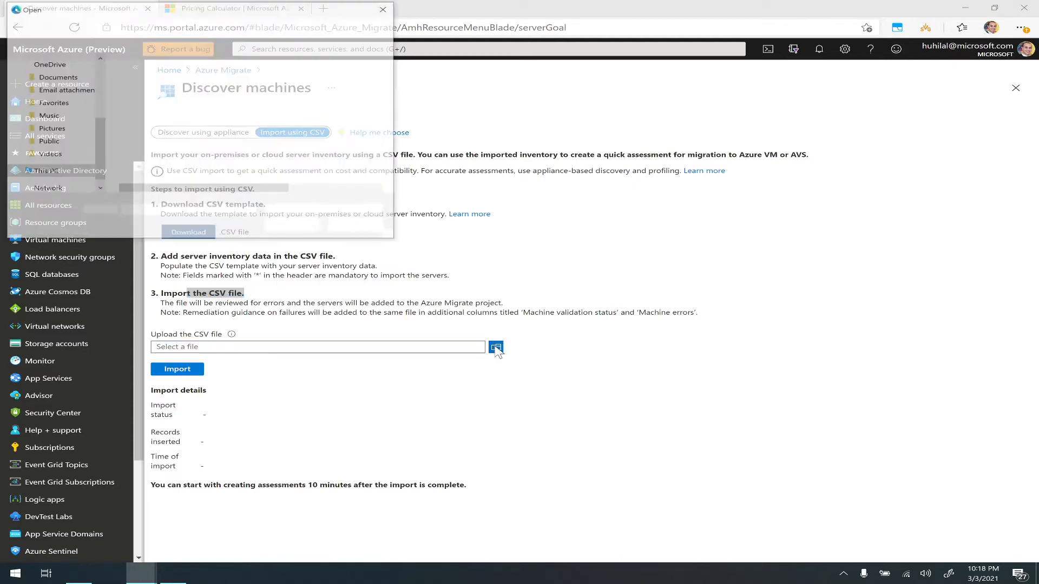
double_click(198, 90)
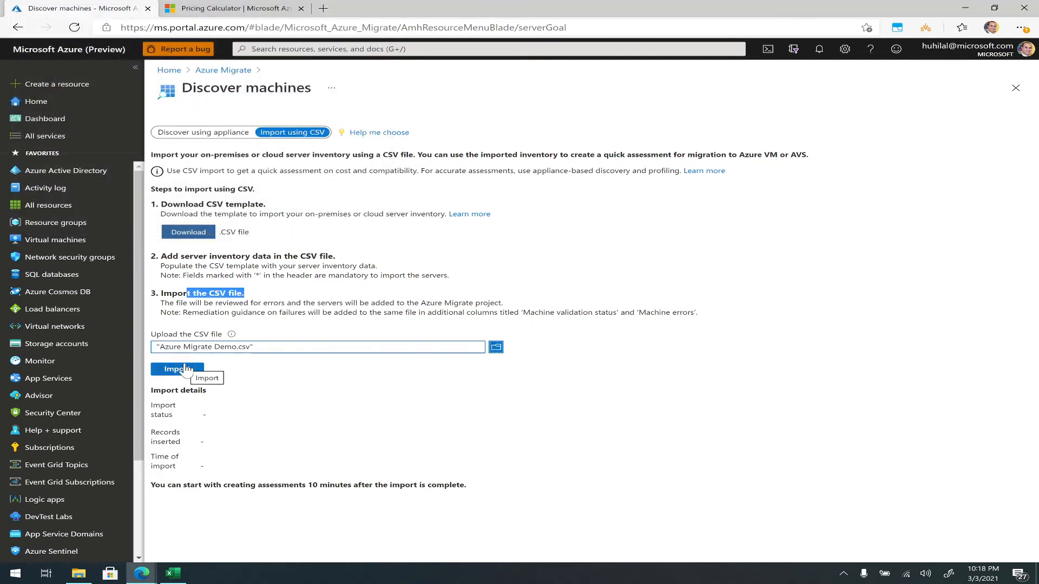
- Switch to Excel to look over the sample rows in Azure Migrate import template.csv, and return to the portal
left_click(199, 254)
left_click(195, 237)
left_click(76, 545)
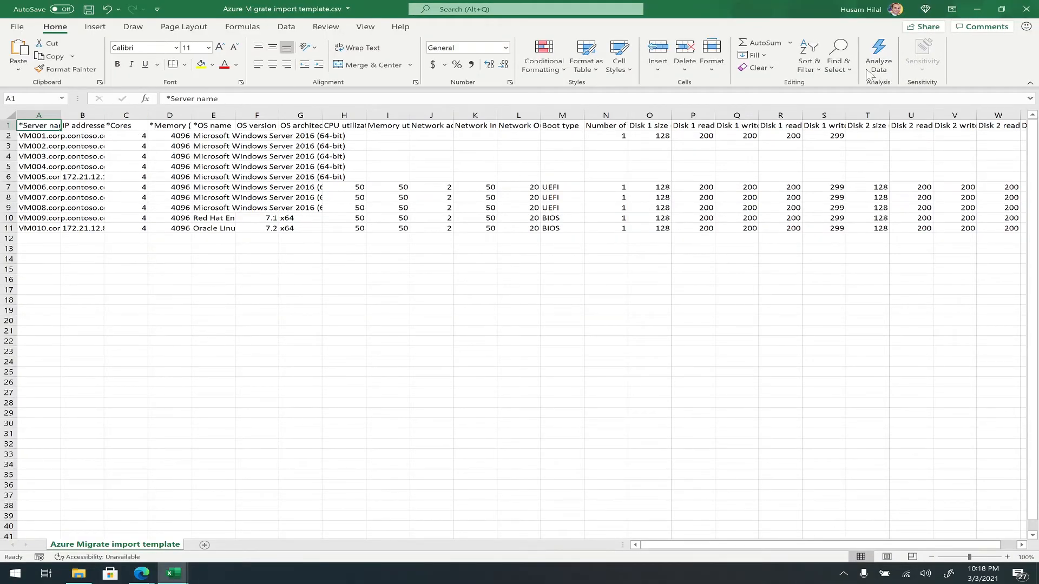
left_click(980, 8)
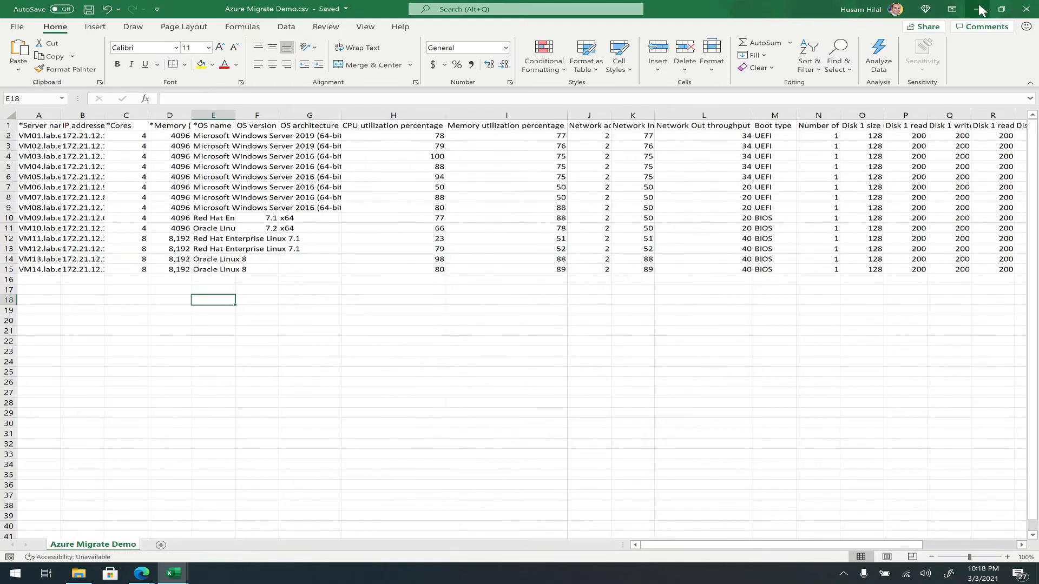
left_click(980, 8)
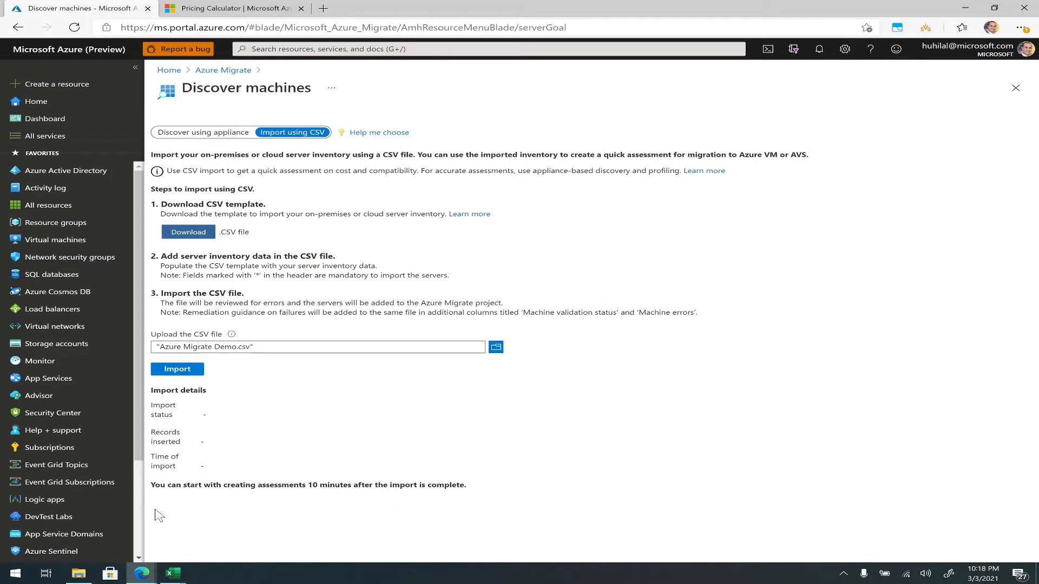
- Switch to Excel to review the server names in A2:A15 of Azure Migrate Demo.csv, and return to the portal
mouse_move(174, 573)
left_click(141, 544)
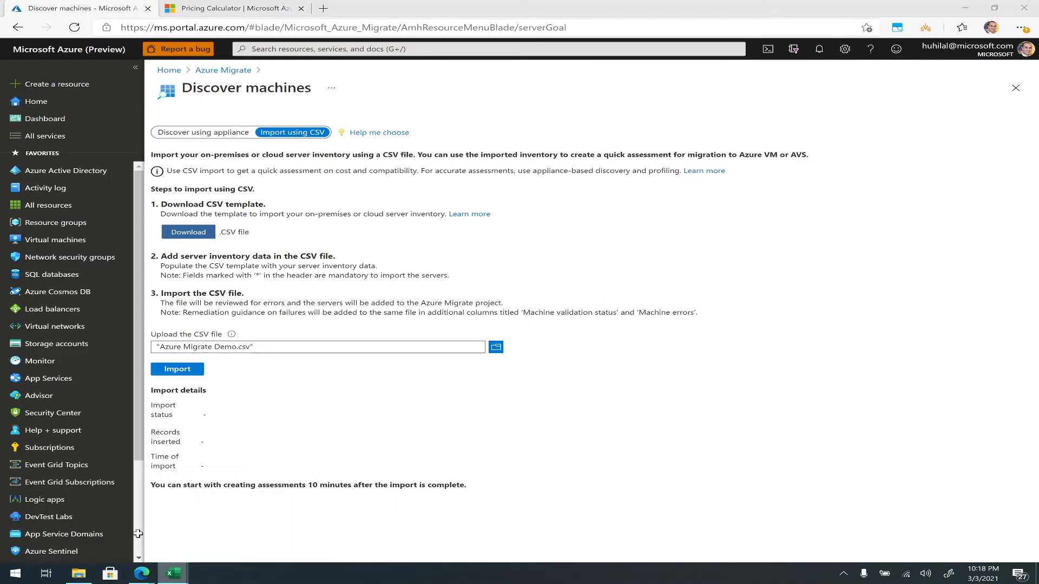
left_click(49, 269)
left_click_drag(49, 269, 42, 138)
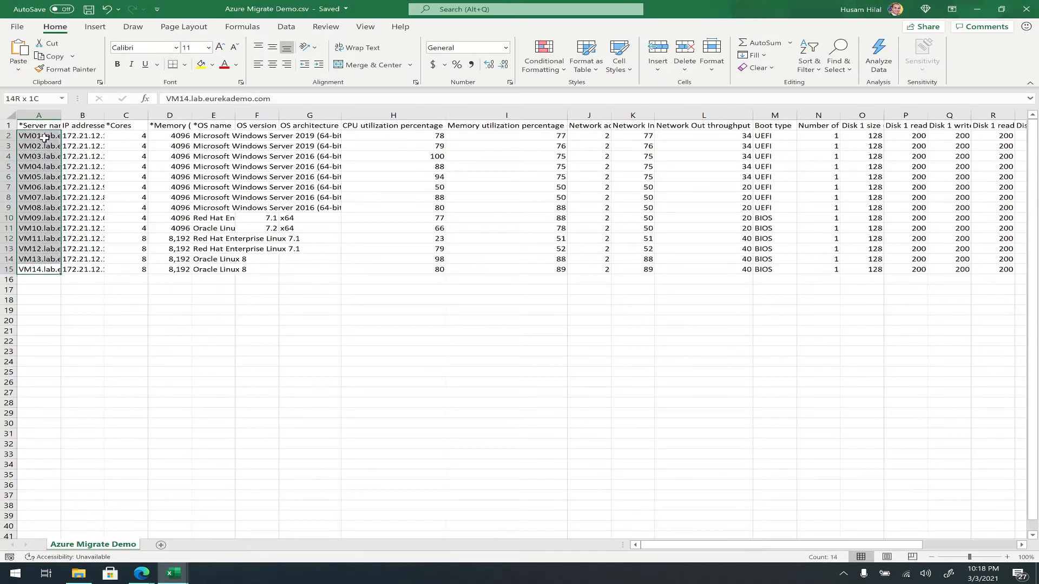
left_click(977, 8)
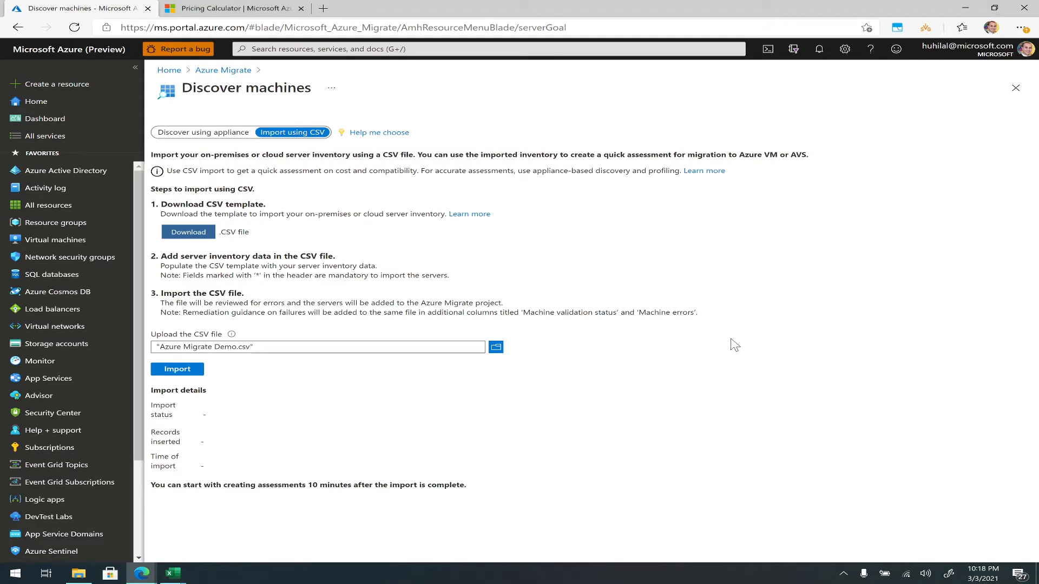
- Import the chosen CSV inventory, check its import status and inserted records, and close the machine discovery page
left_click(180, 370)
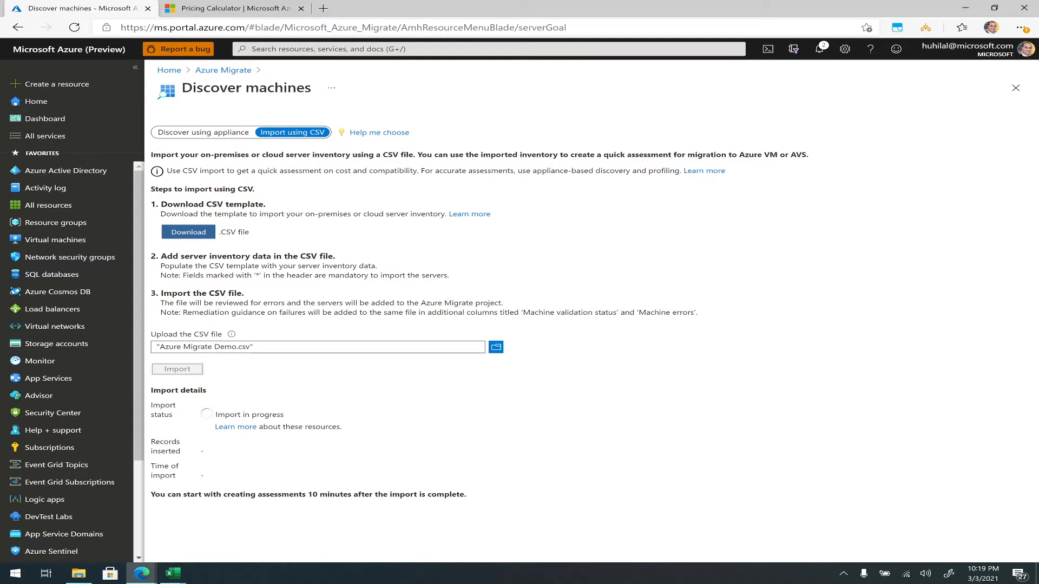
left_click_drag(216, 414, 352, 427)
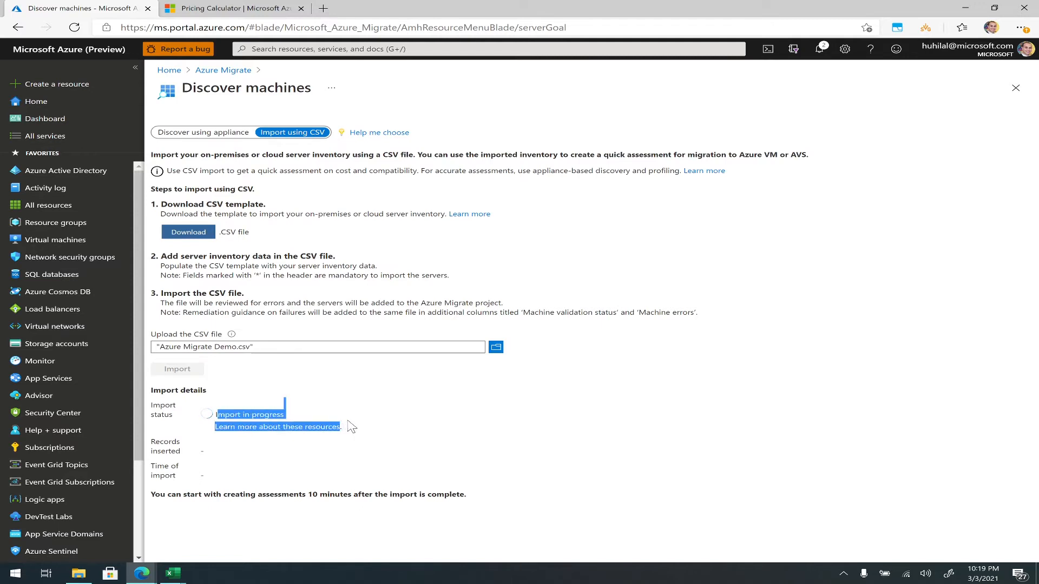
left_click(353, 420)
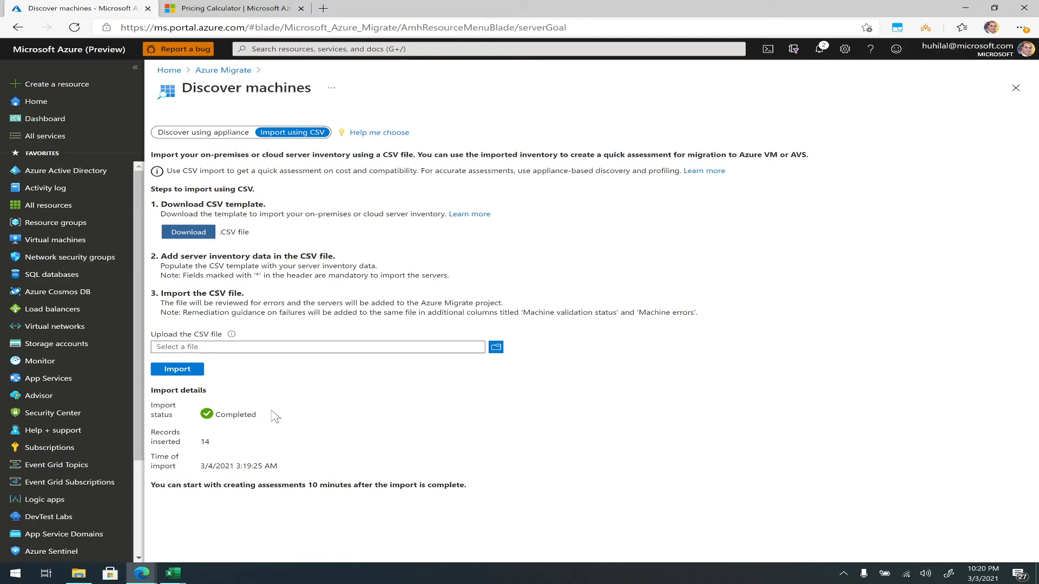
left_click_drag(258, 415, 216, 416)
double_click(205, 442)
left_click(223, 447)
left_click(1015, 89)
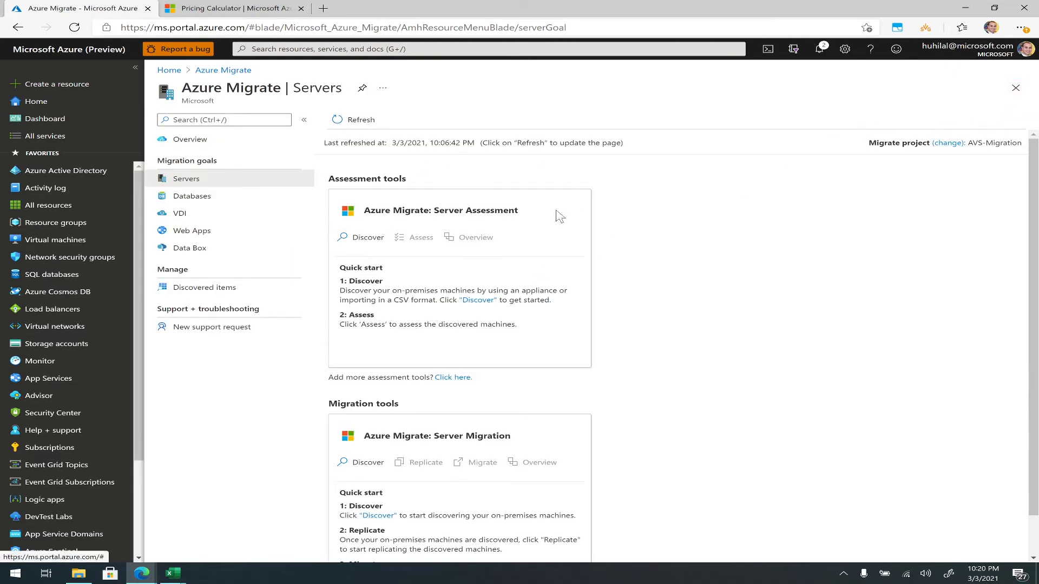
- Refresh the Servers page and check the discovery status and suggested next step under Server Assessment
left_click(350, 121)
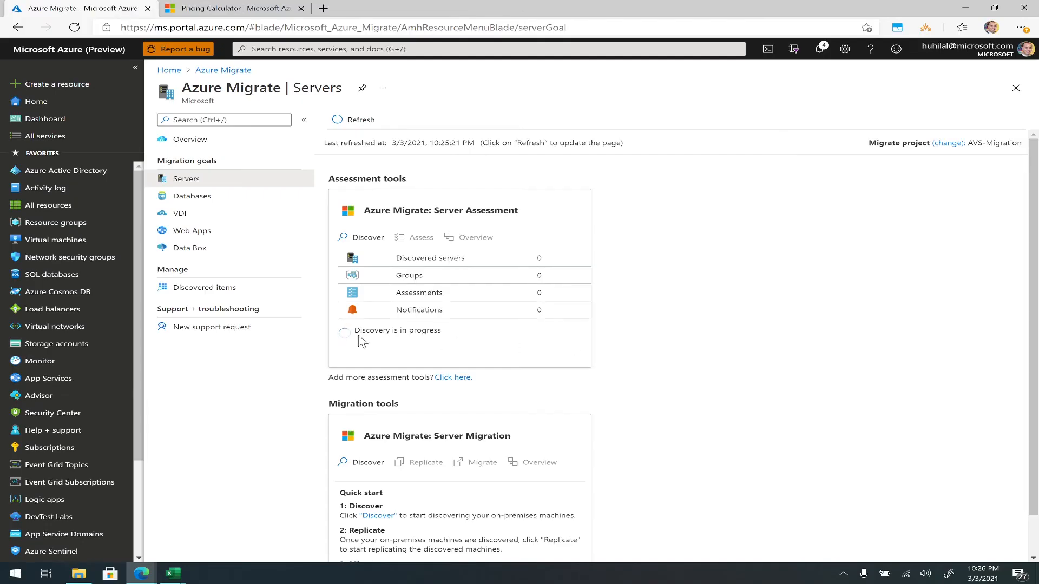
left_click_drag(355, 331, 458, 338)
left_click(462, 339)
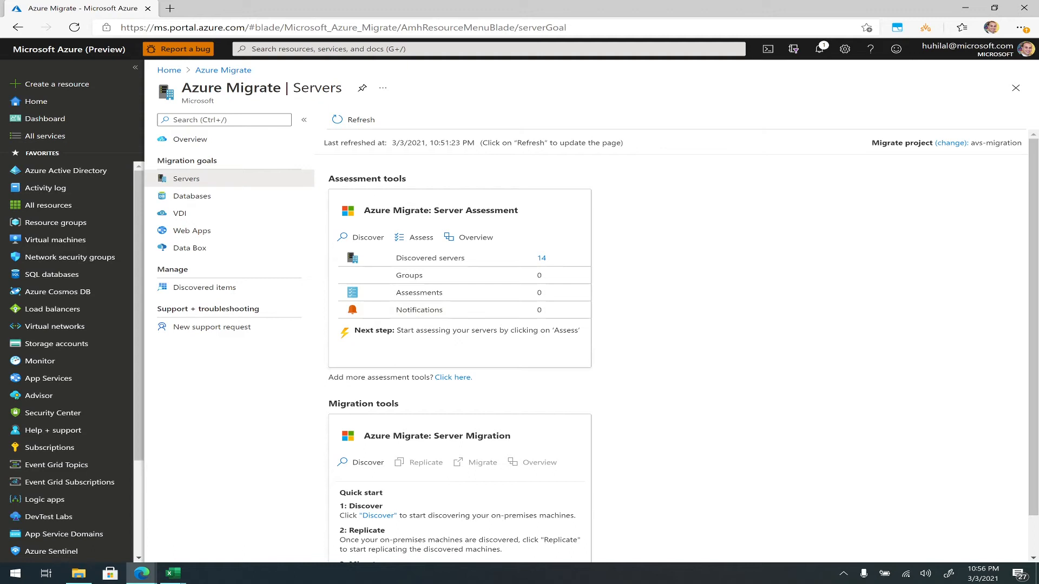
double_click(566, 330)
left_click(578, 330)
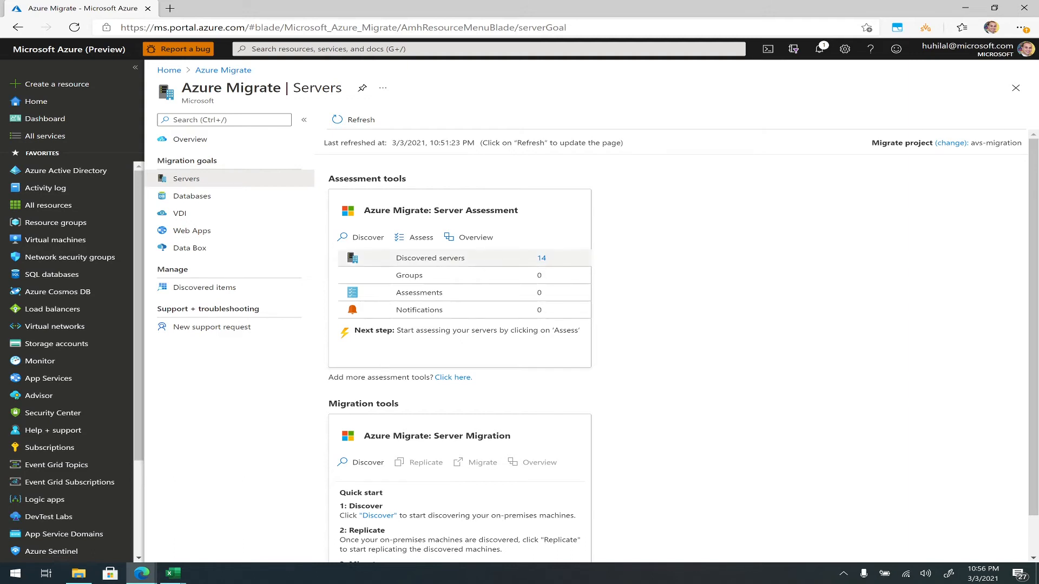
- List the import-based discovered items and start a new group with Imported machines as its discovery source
left_click(250, 291)
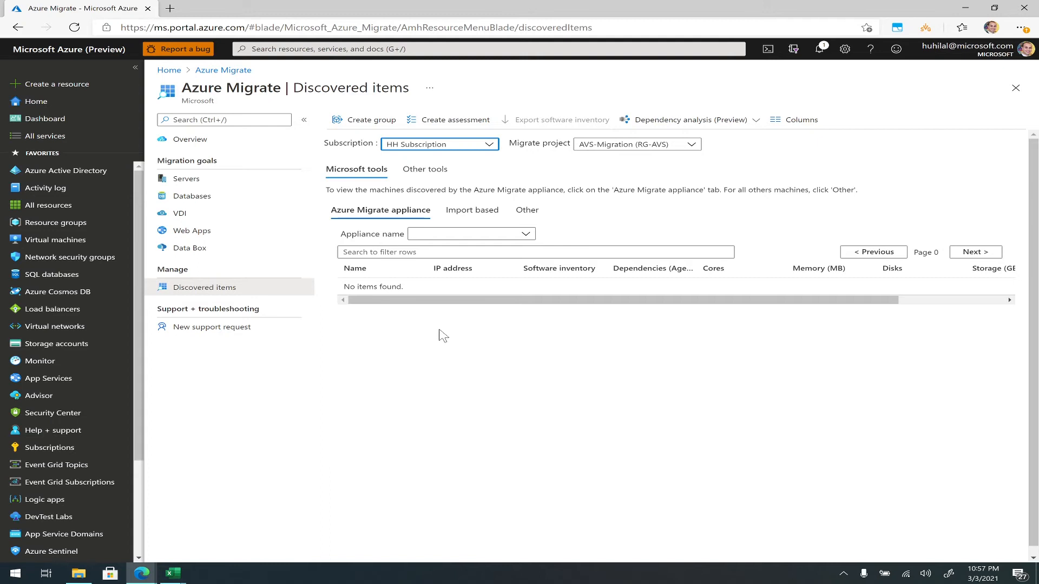
left_click(468, 216)
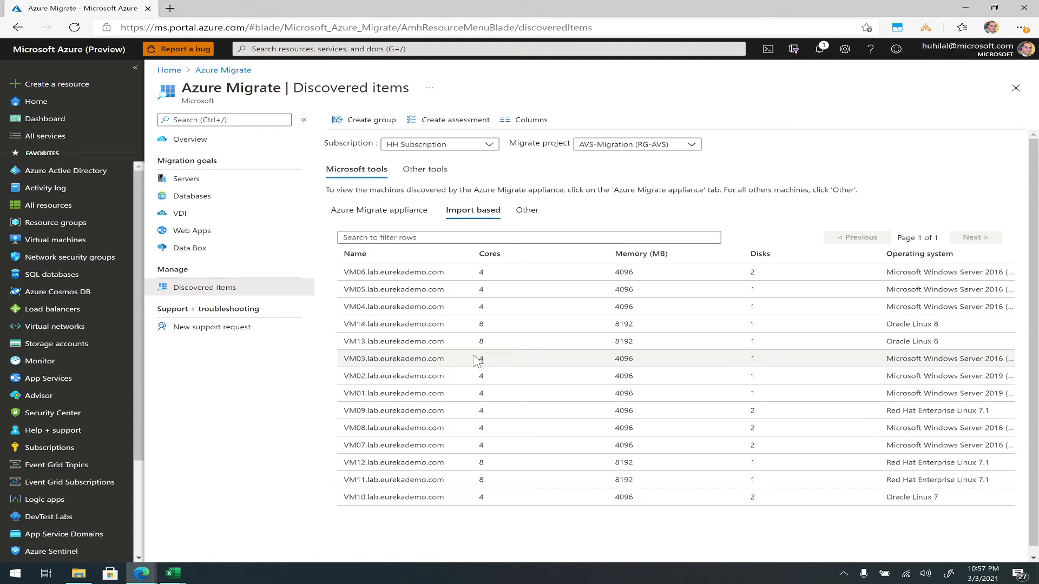
left_click(371, 122)
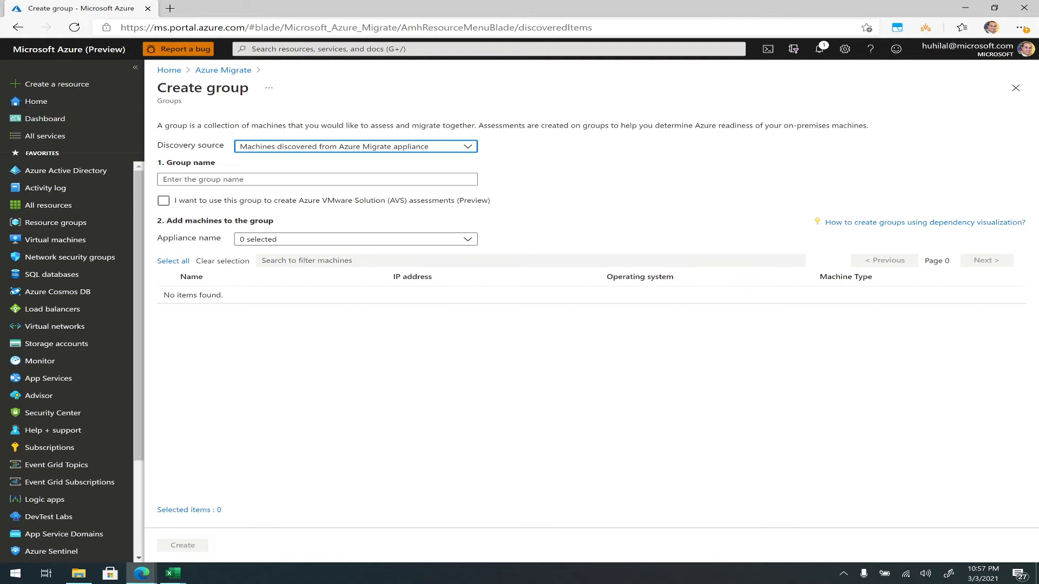
left_click(241, 149)
left_click(257, 181)
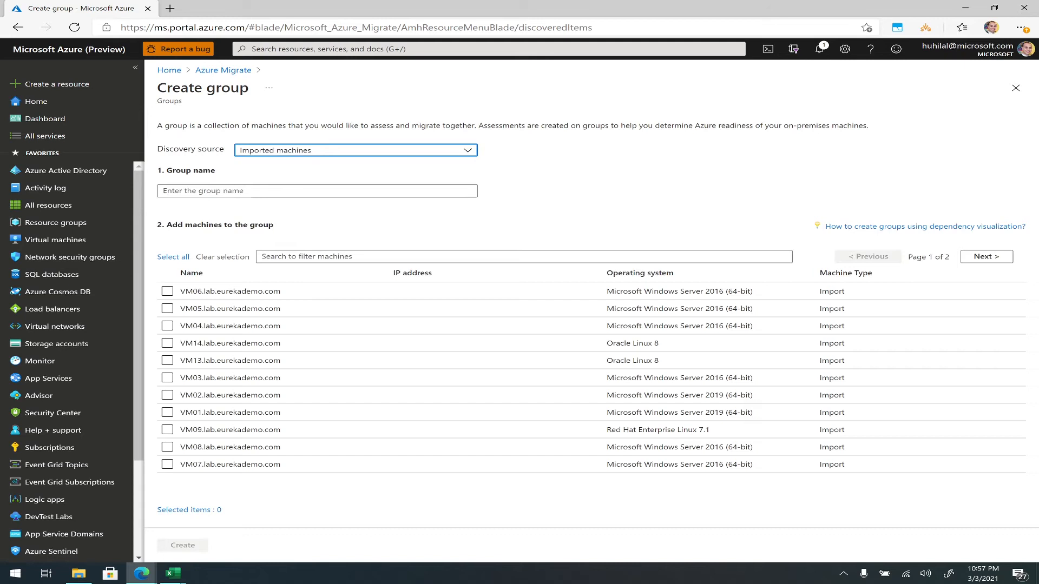
- Name the group All-VMs, add all imported machines to it, and create the group
left_click(191, 191)
type("All-VMs")
left_click(223, 219)
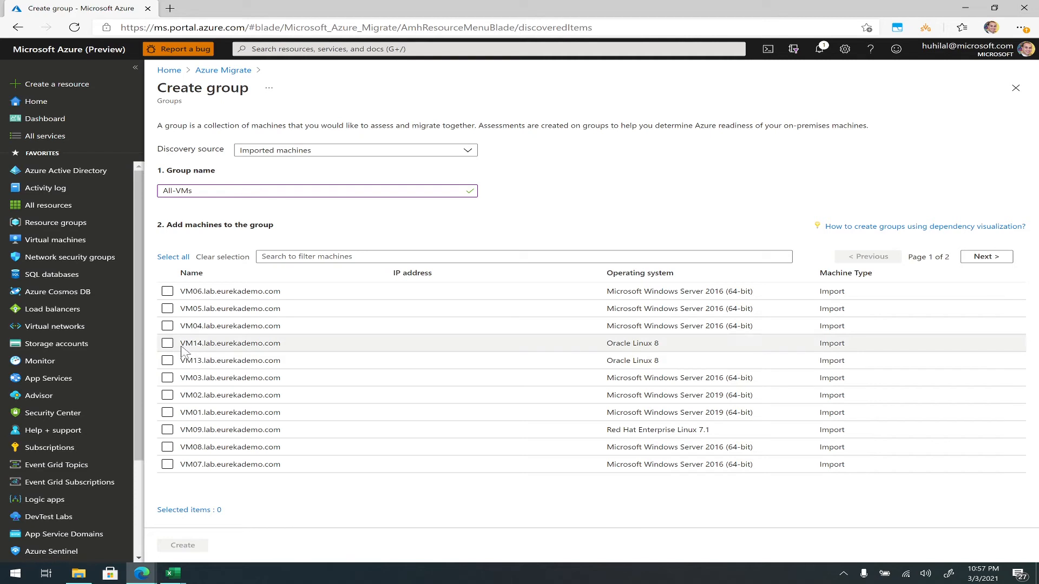
left_click(178, 258)
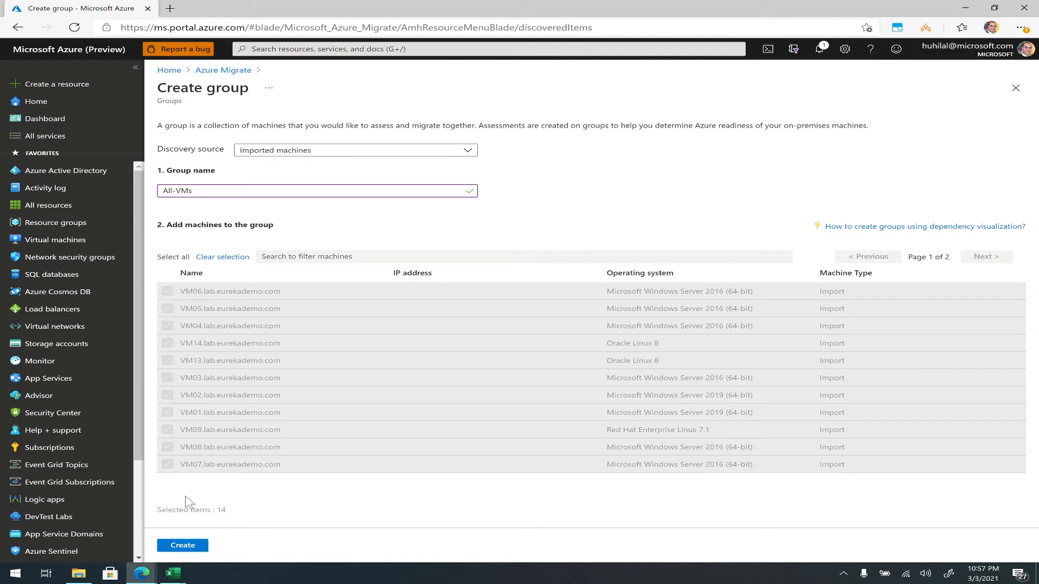
left_click(177, 545)
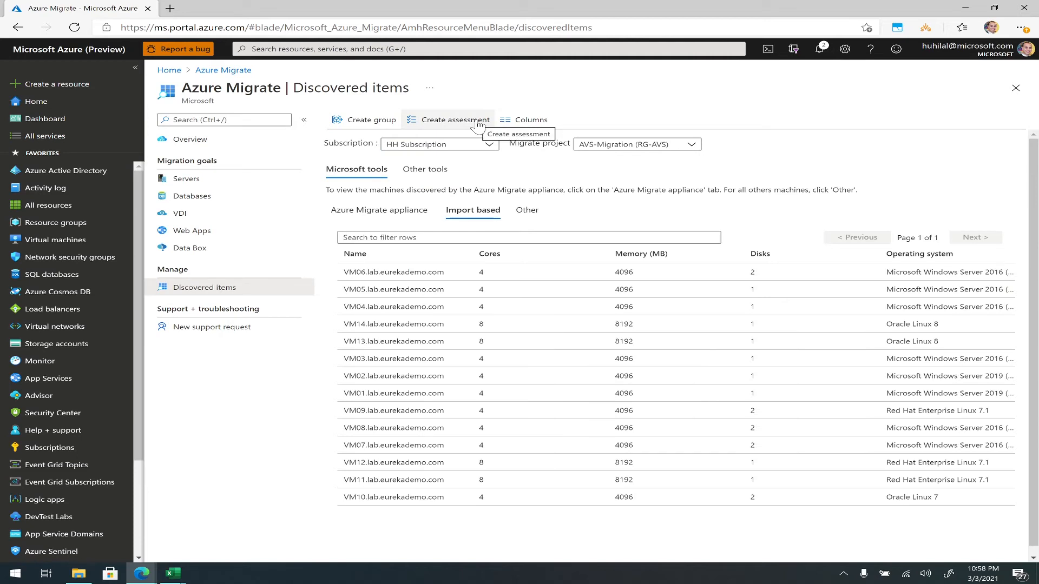
- Start a server assessment of type Azure VMware Solution (AVS) with Imported machines as its discovery source
left_click(200, 184)
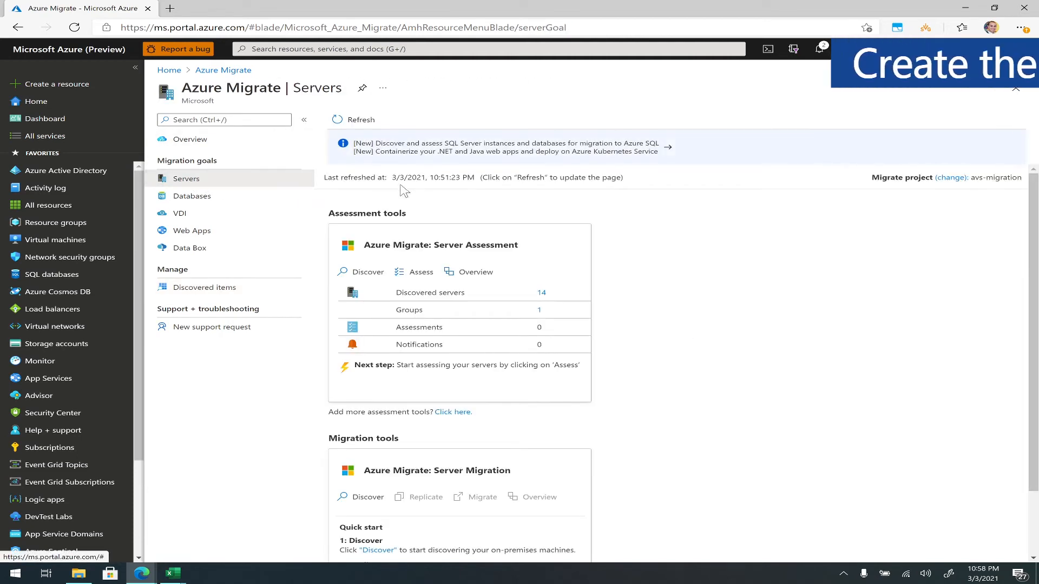
left_click(414, 272)
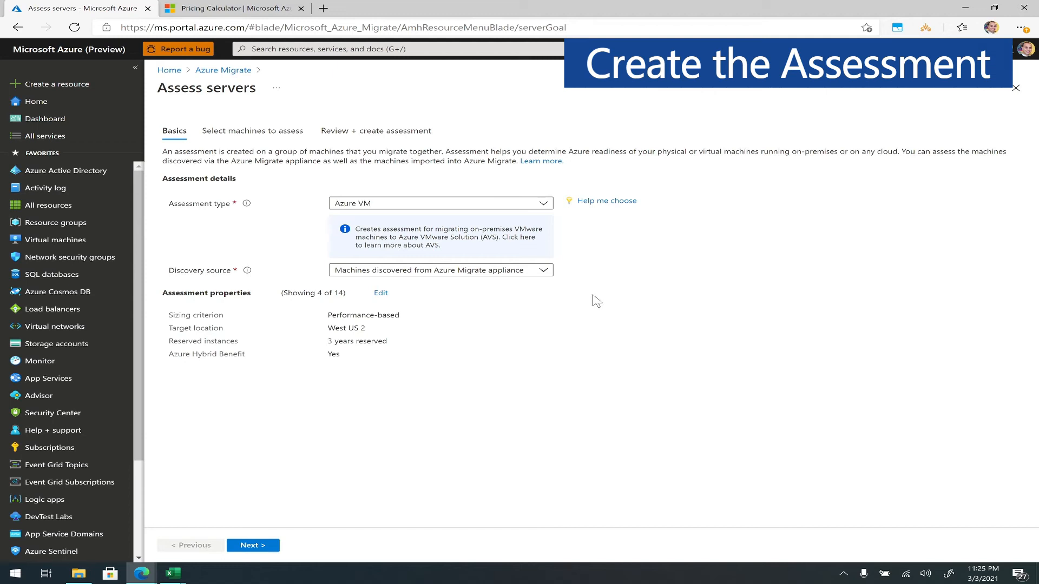
left_click(414, 205)
left_click(394, 236)
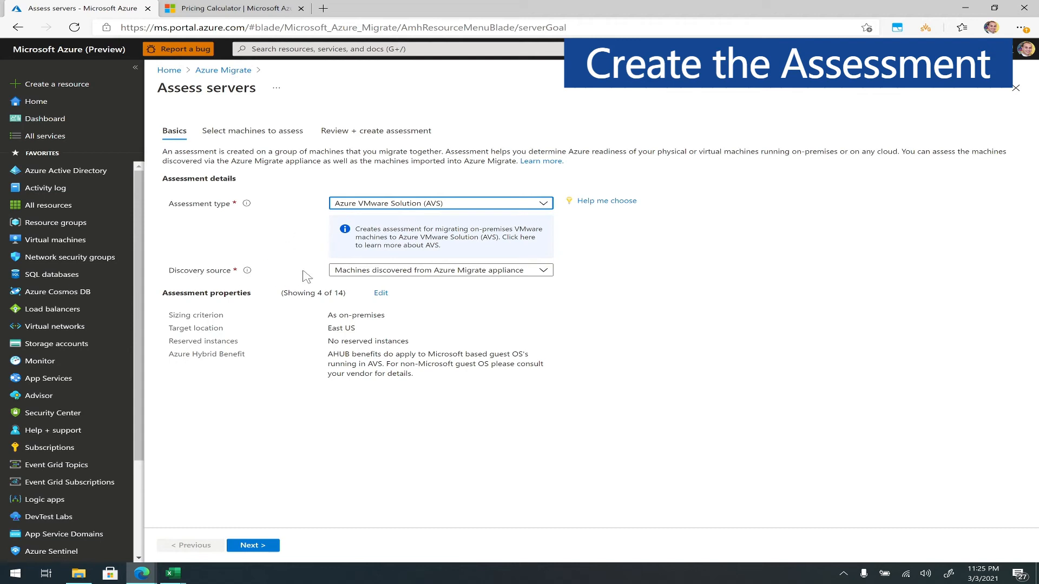
left_click(423, 273)
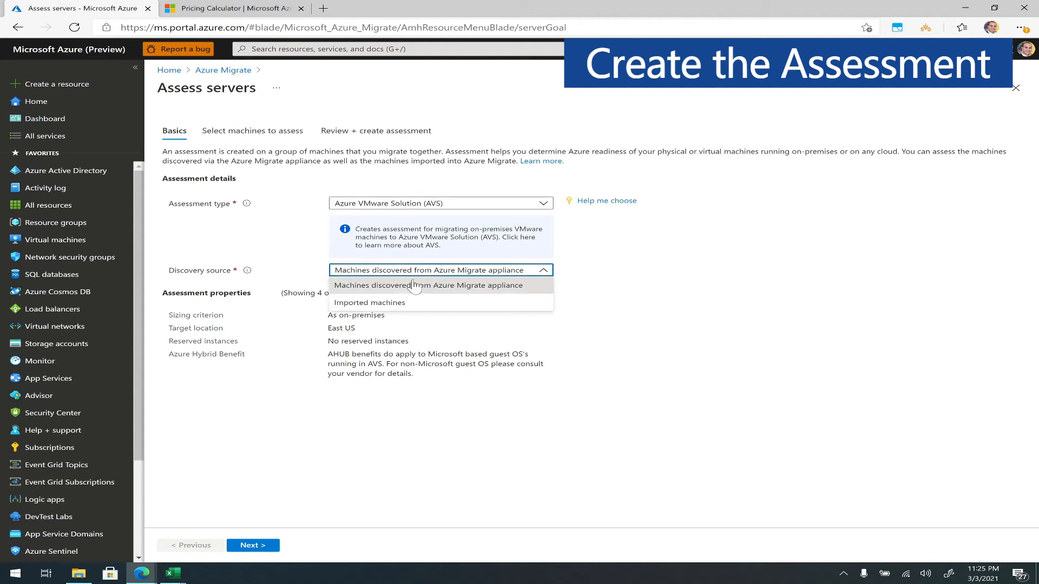
left_click(384, 301)
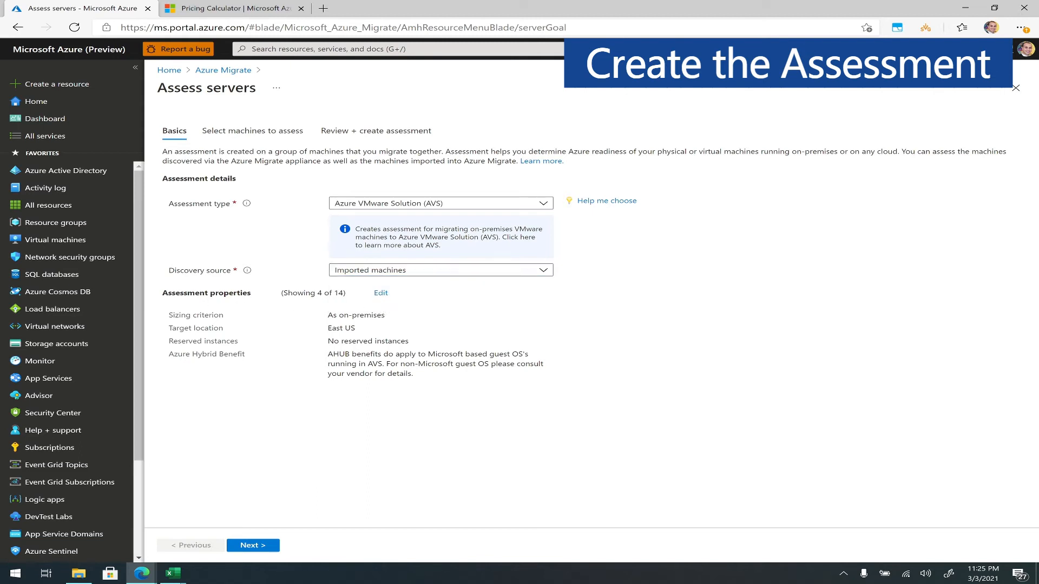
- Open the assessment properties for editing and set the CPU oversubscription to 6:1
left_click(381, 294)
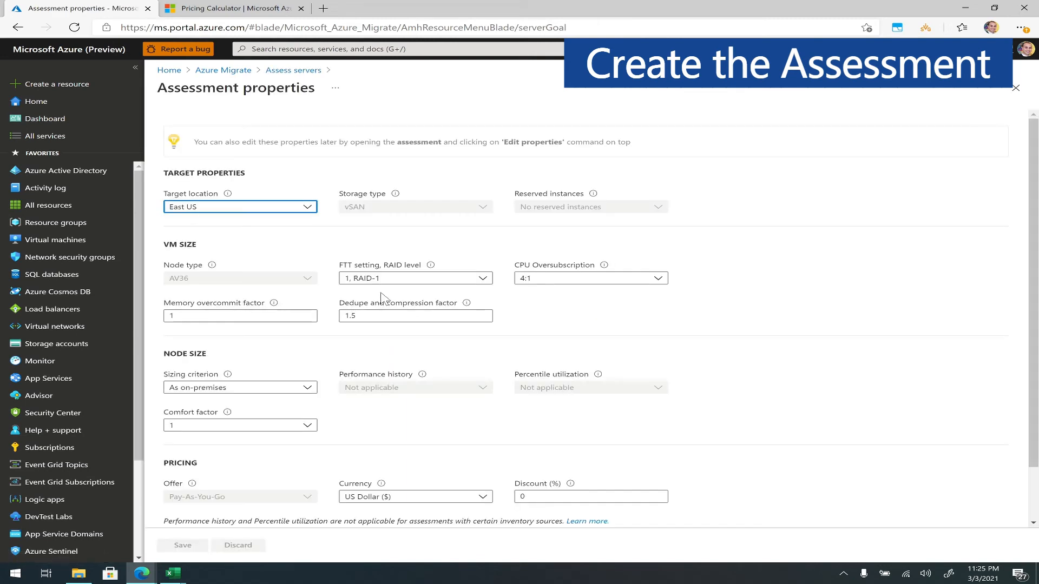
left_click(541, 279)
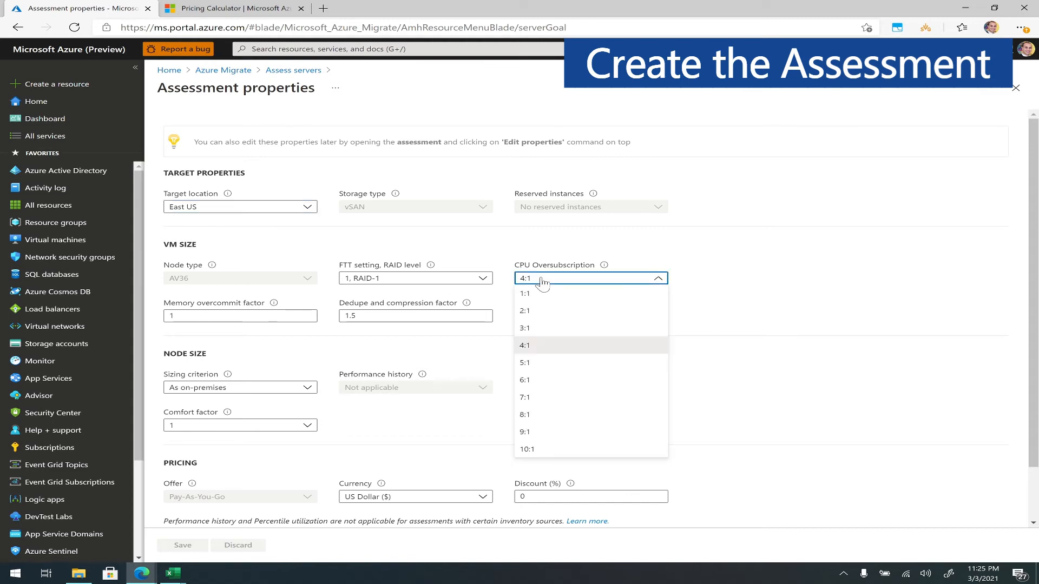
left_click(532, 381)
mouse_move(602, 269)
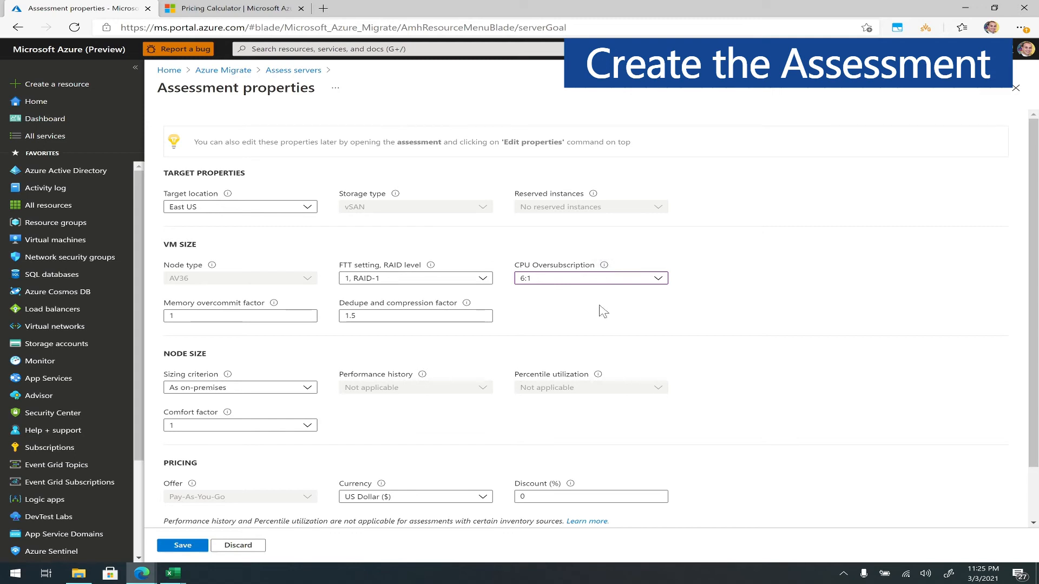
- Set the node sizing criterion to Performance-based and the comfort factor to 1.5x
scroll(541, 314, "down", 2)
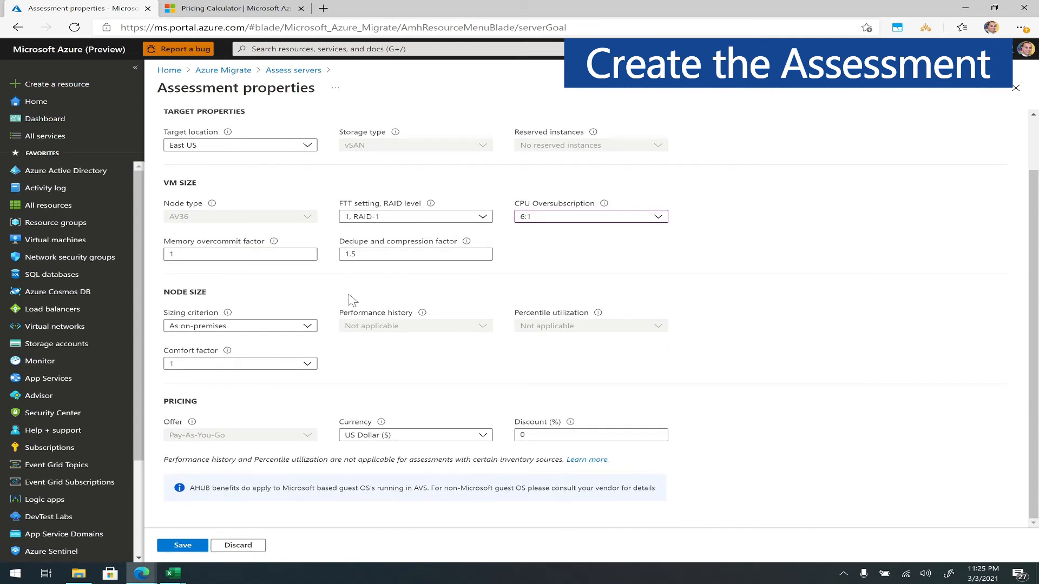
mouse_move(229, 315)
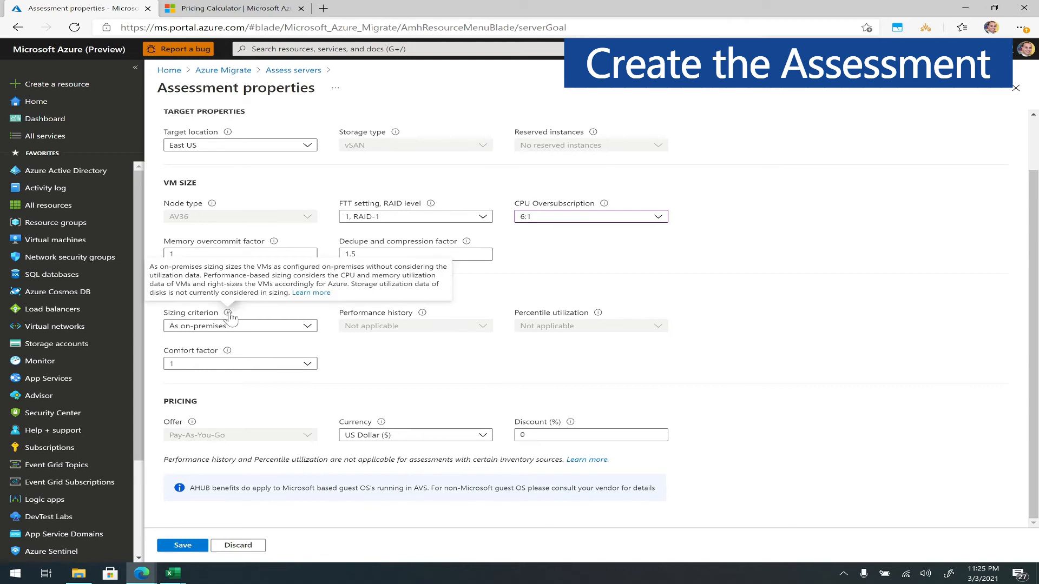
left_click(255, 325)
left_click(253, 341)
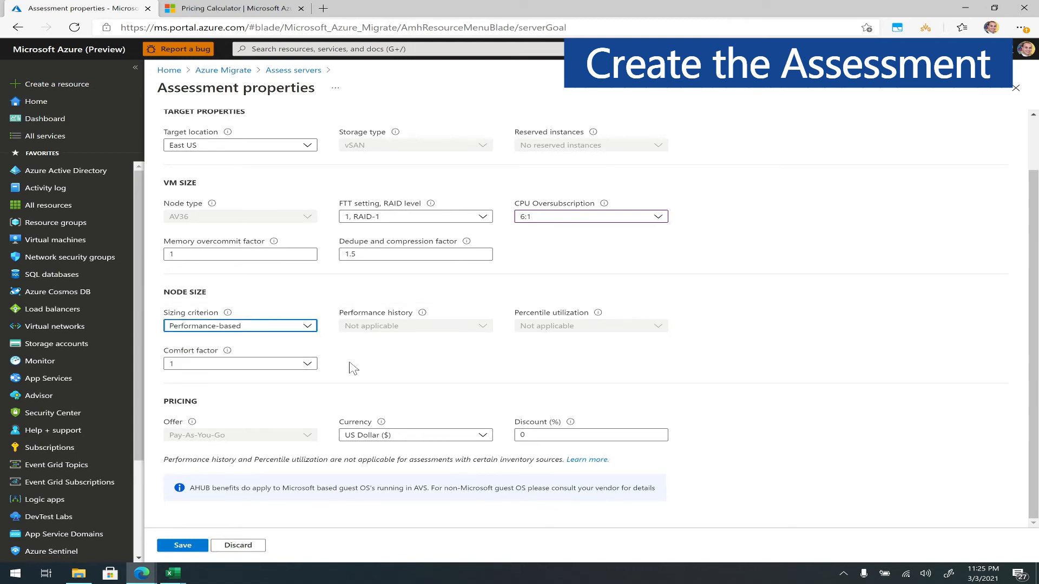
left_click(261, 366)
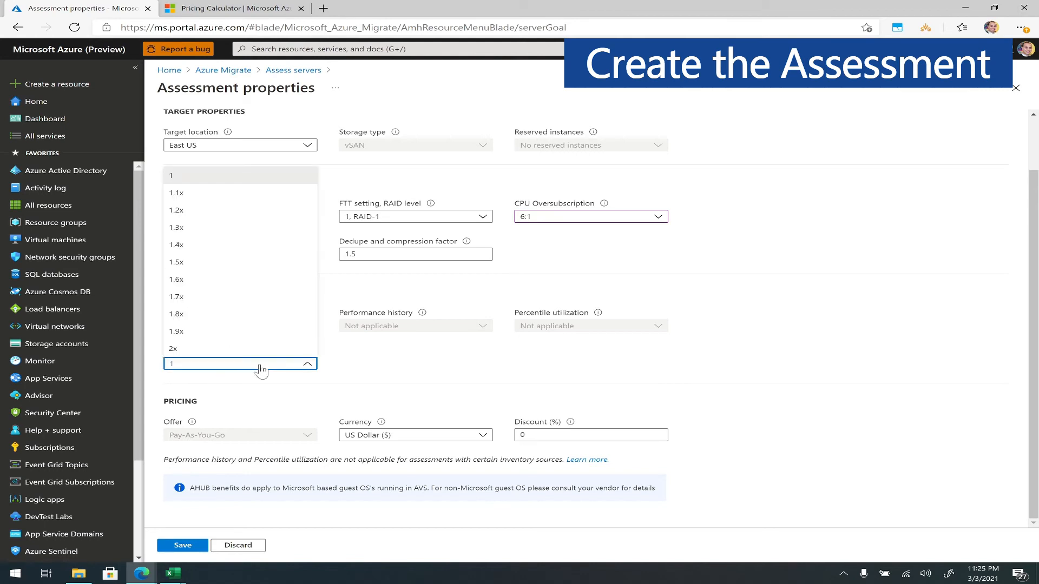
left_click(217, 263)
left_click(396, 369)
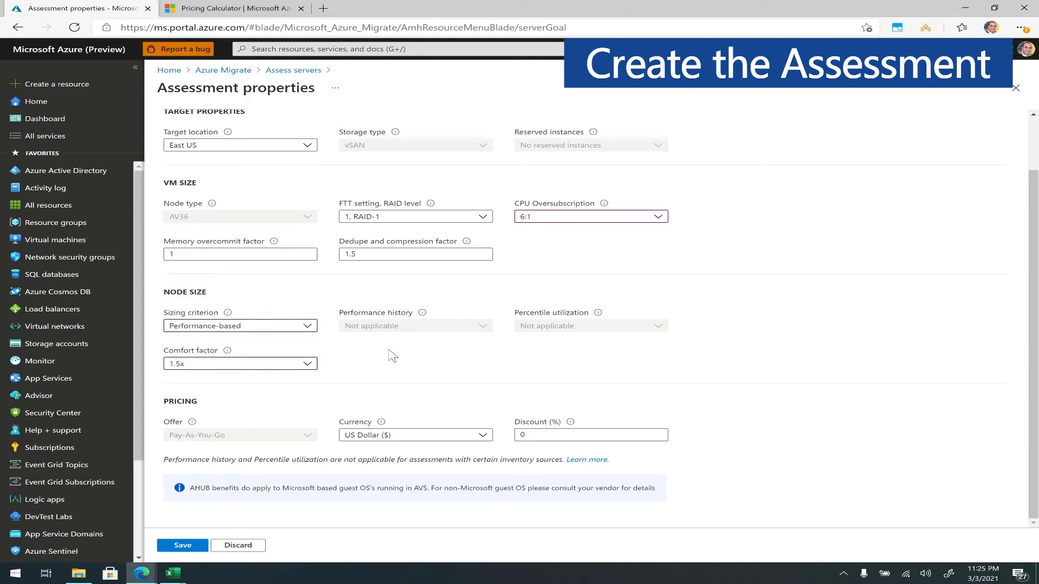
- Compare the 1 year reserved and pay as you go savings options for Azure VMware Solution in the Pricing Calculator
left_click(523, 435)
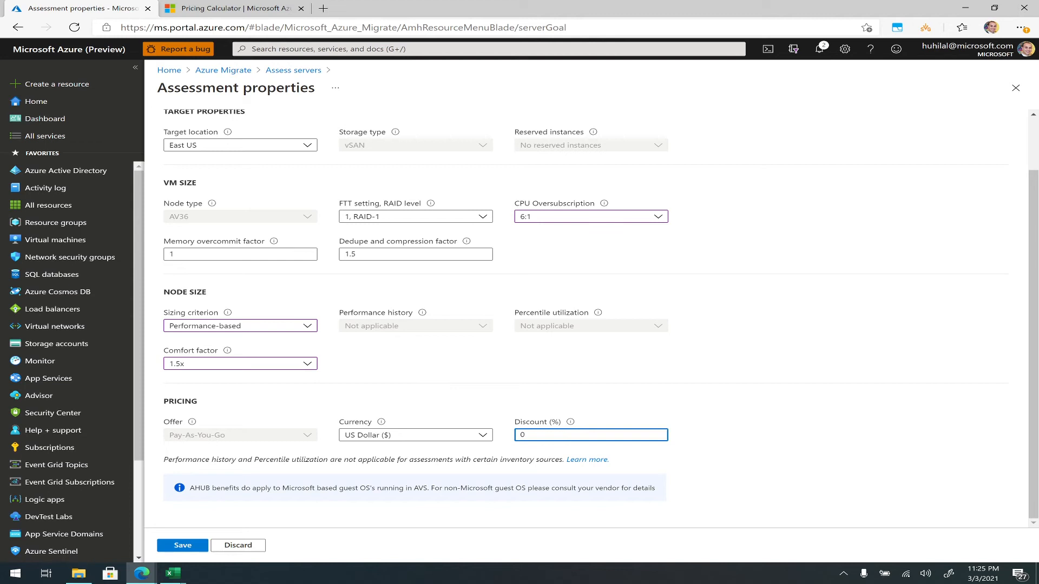
left_click(216, 12)
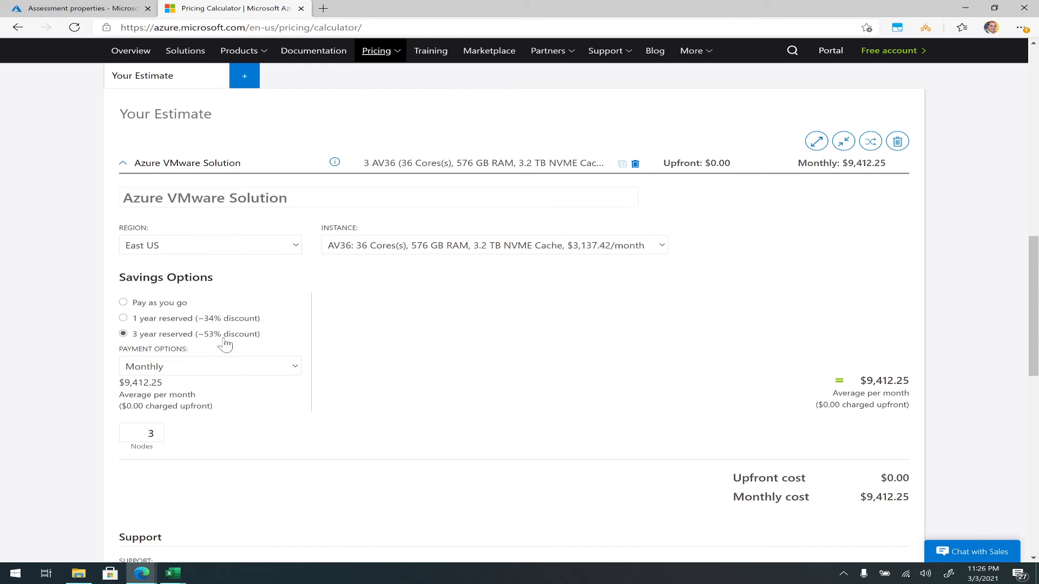
left_click(201, 324)
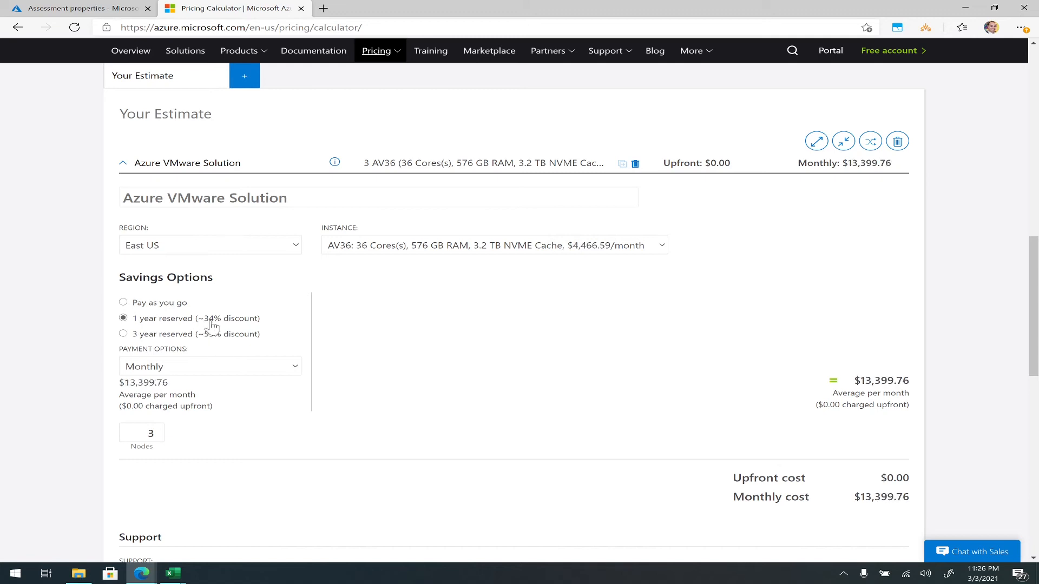
left_click(173, 307)
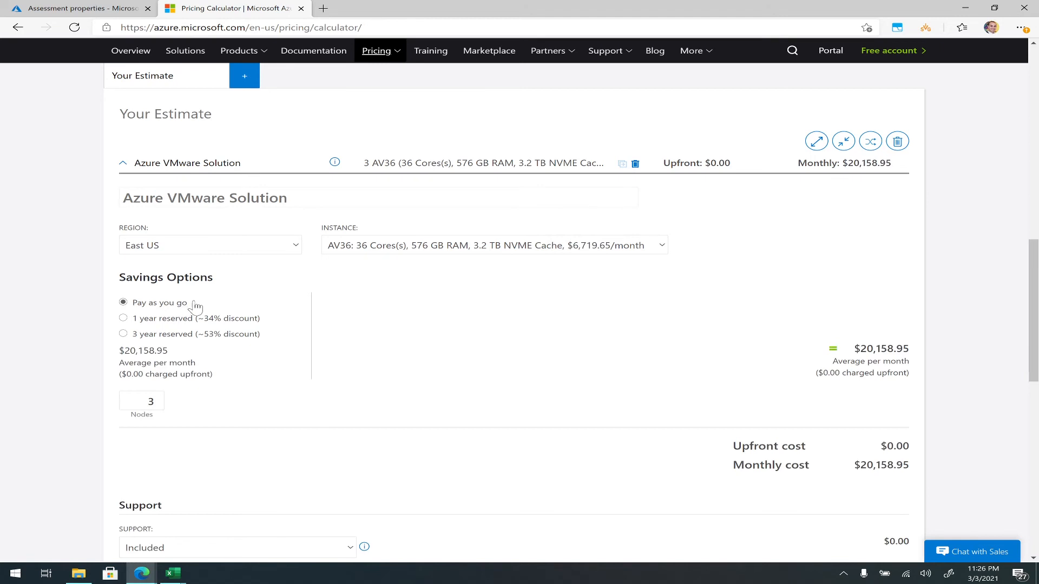
left_click(112, 11)
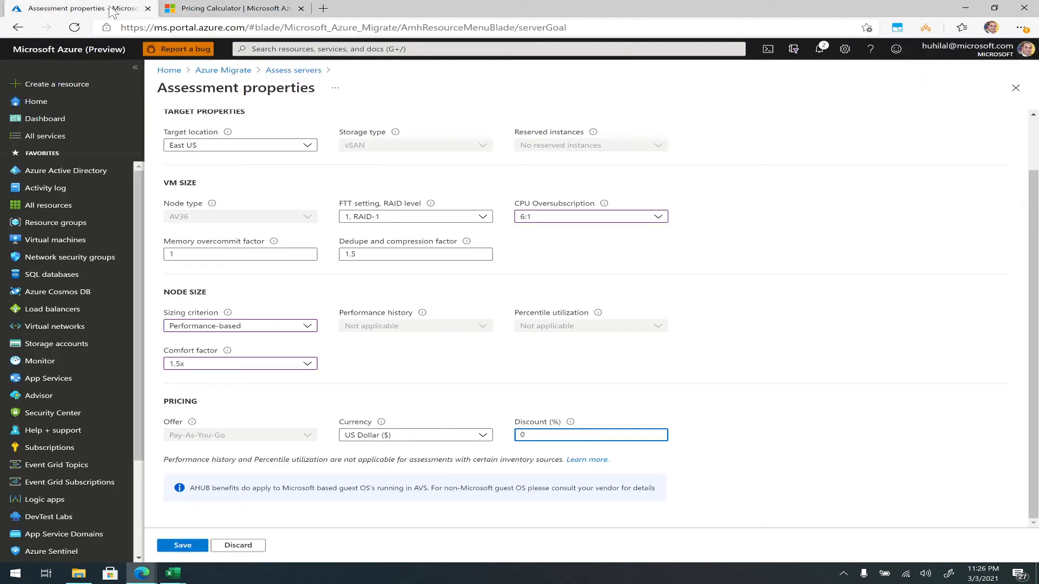
- Set the pricing discount to 30% and save the assessment properties
double_click(523, 434)
left_click(696, 420)
left_click(181, 545)
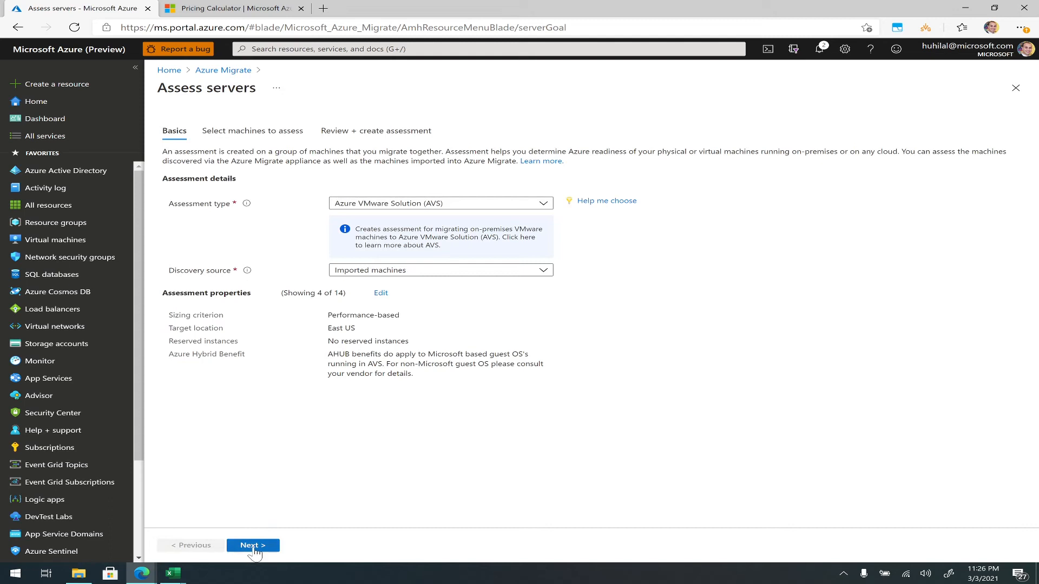
- Name the assessment ABC-Assessment and select the existing group All-VMs as the machines to assess
left_click(254, 547)
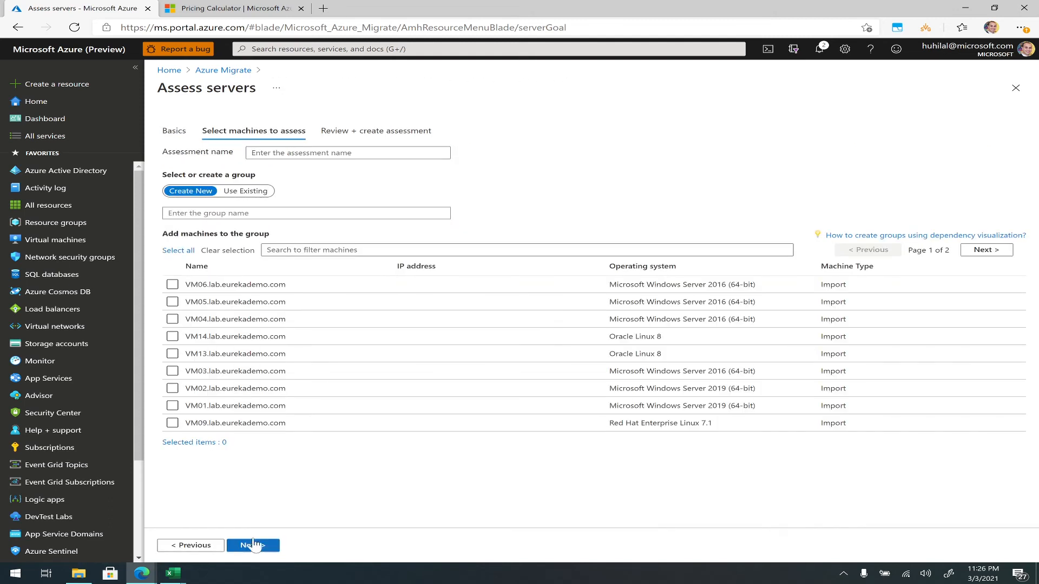
left_click(281, 154)
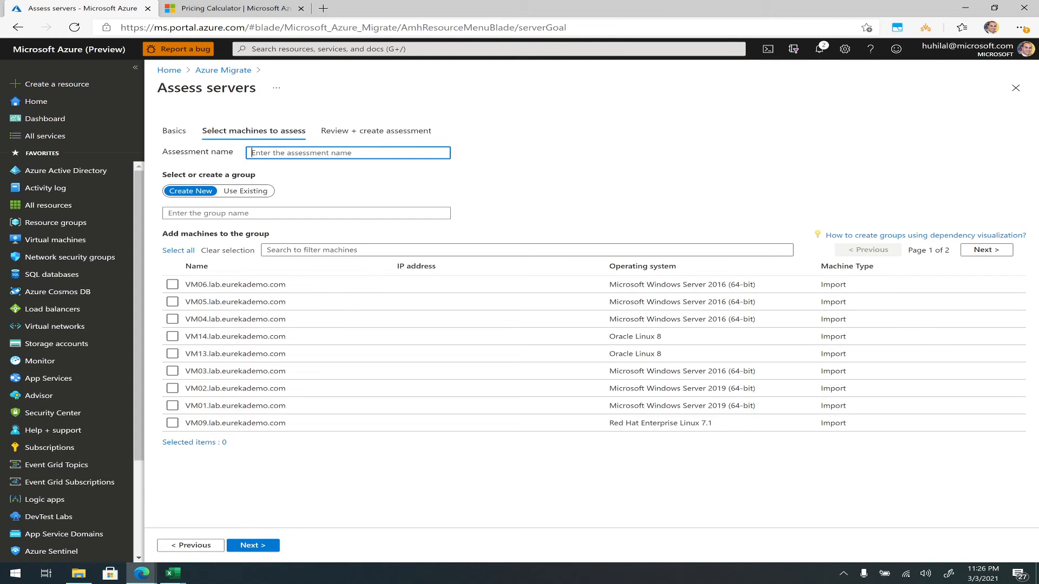
type("ABC-Assessment")
left_click(250, 192)
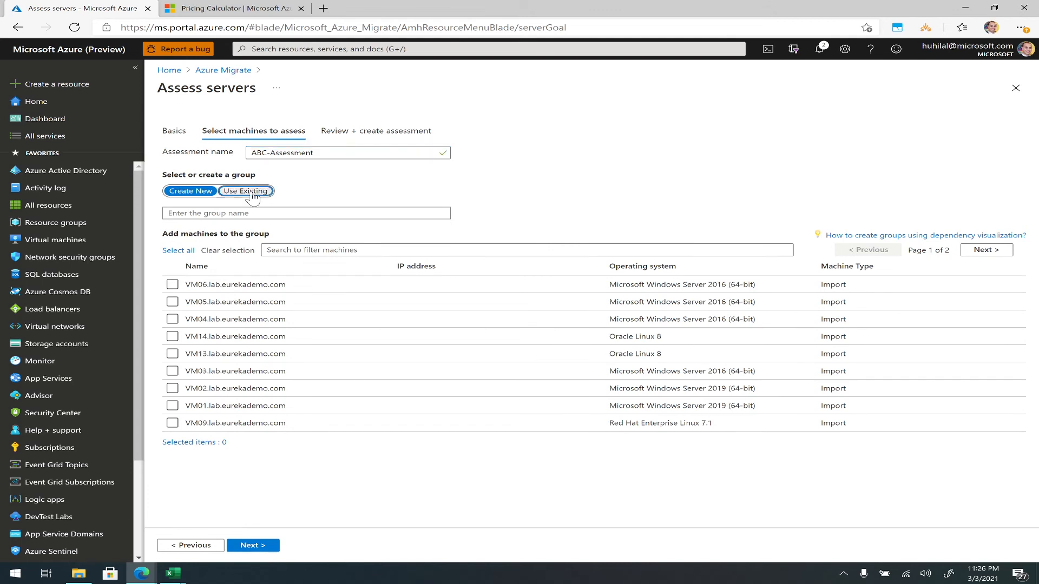
left_click(244, 214)
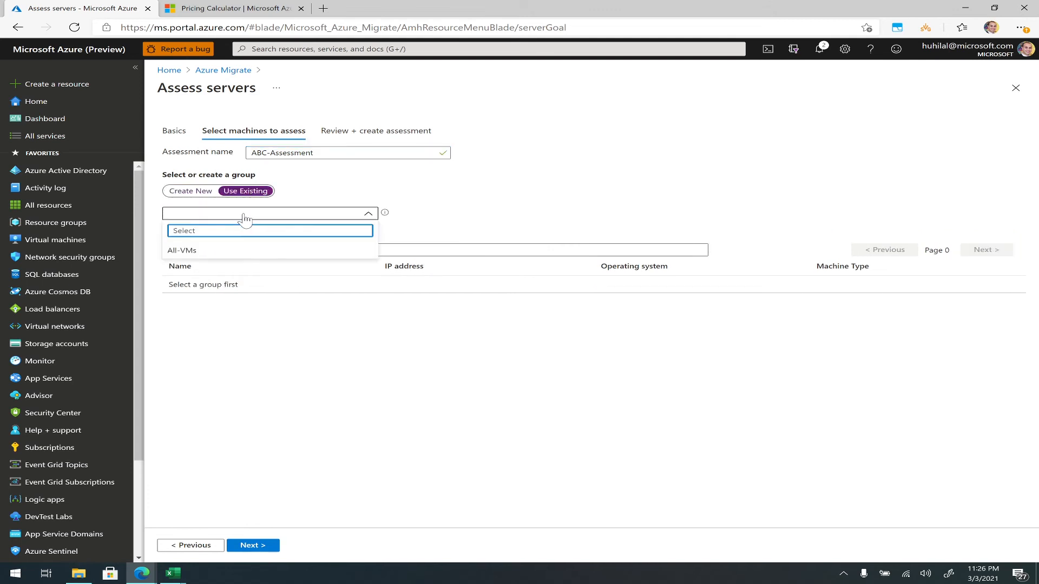
left_click(231, 252)
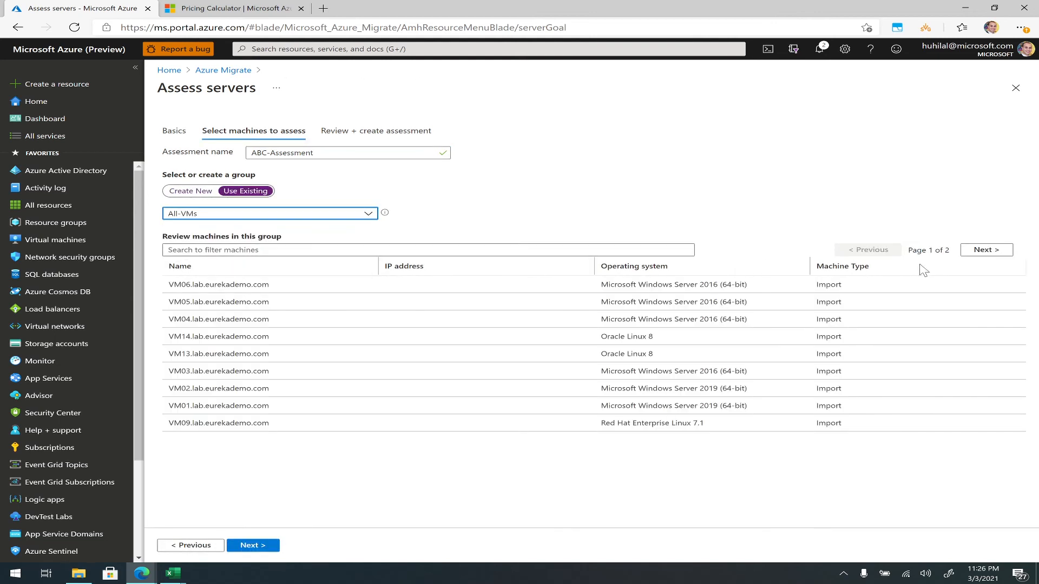
- Check the second page of machines in the group, review the assessment summary, and create the assessment
left_click_drag(921, 250, 949, 250)
left_click(970, 252)
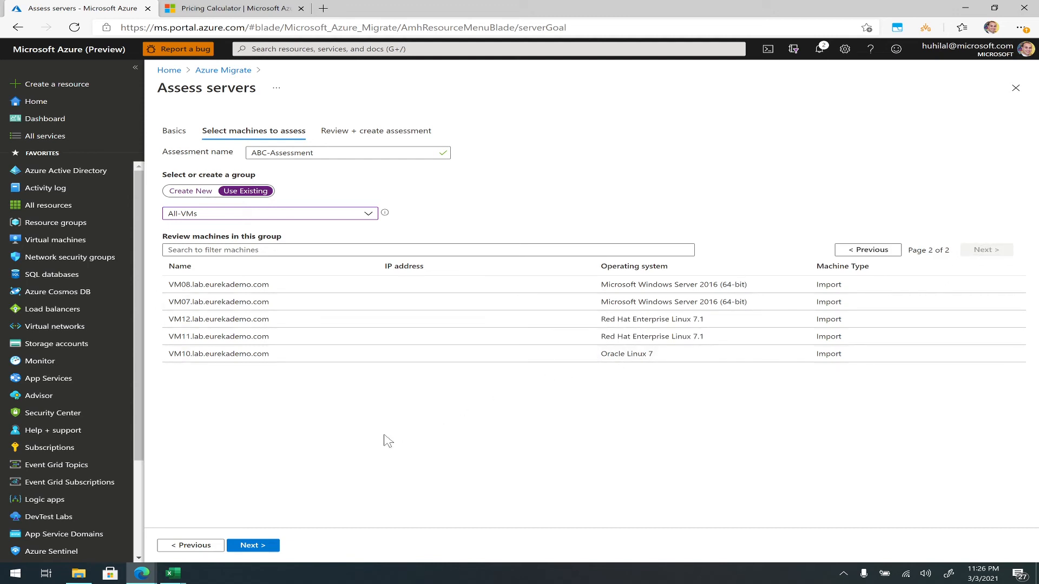
left_click(271, 547)
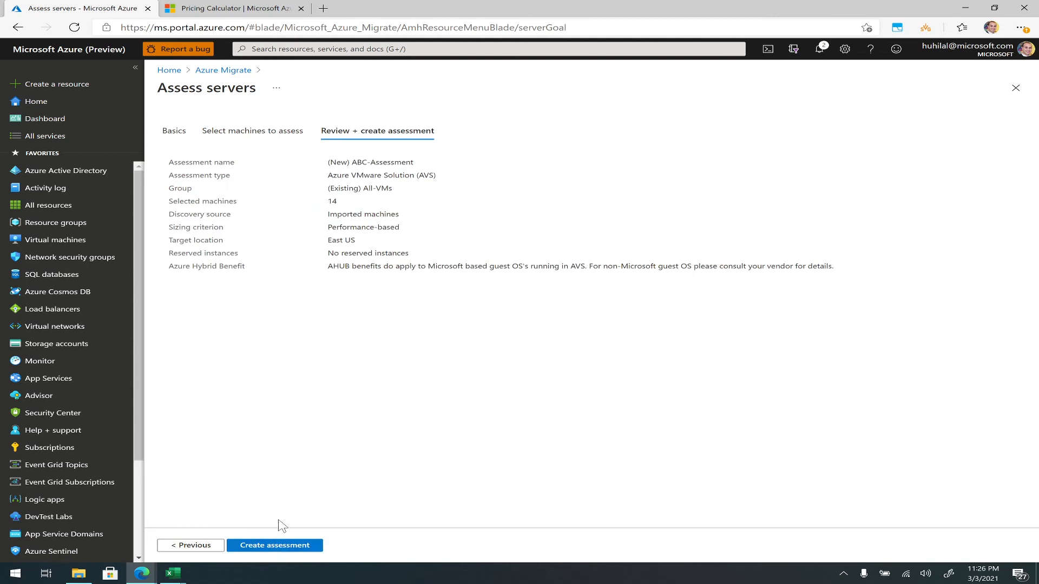
left_click(276, 547)
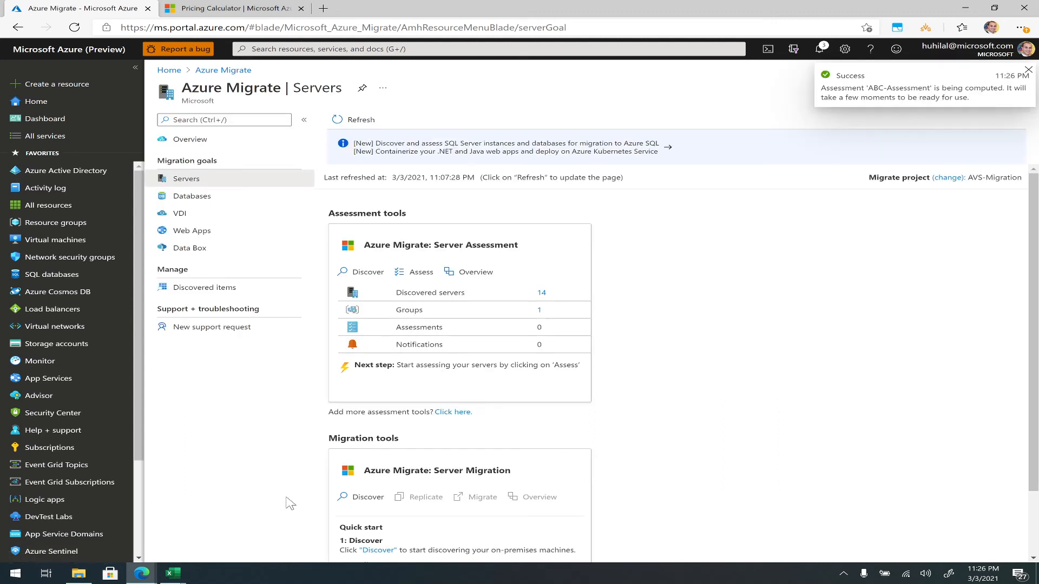
- Open ABC-Assessment from the Server Assessment overview and examine its cost estimates, AVS readiness and projected node utilization
left_click(467, 273)
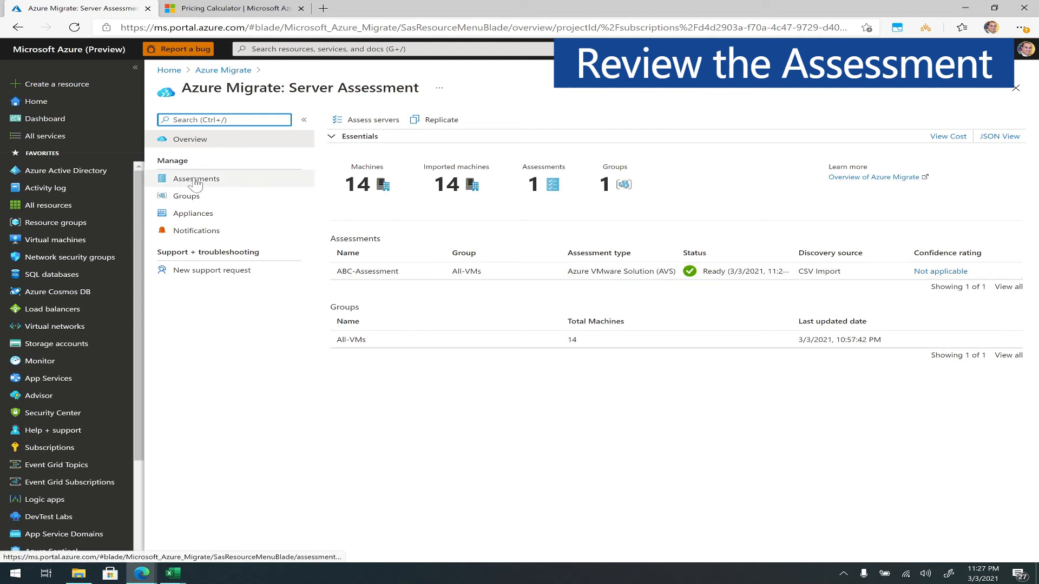
left_click(356, 272)
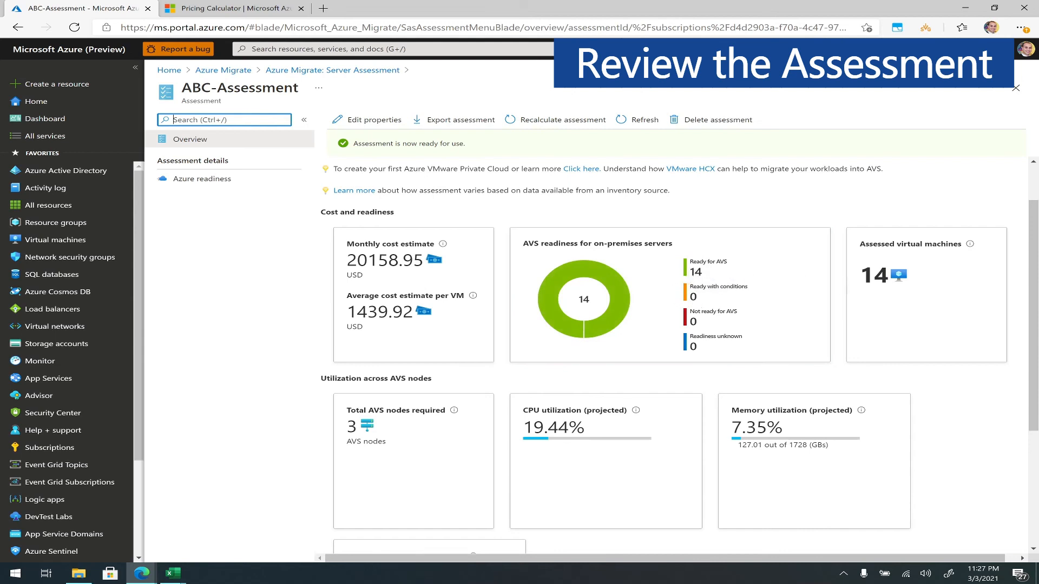
scroll(858, 225, "down", 2)
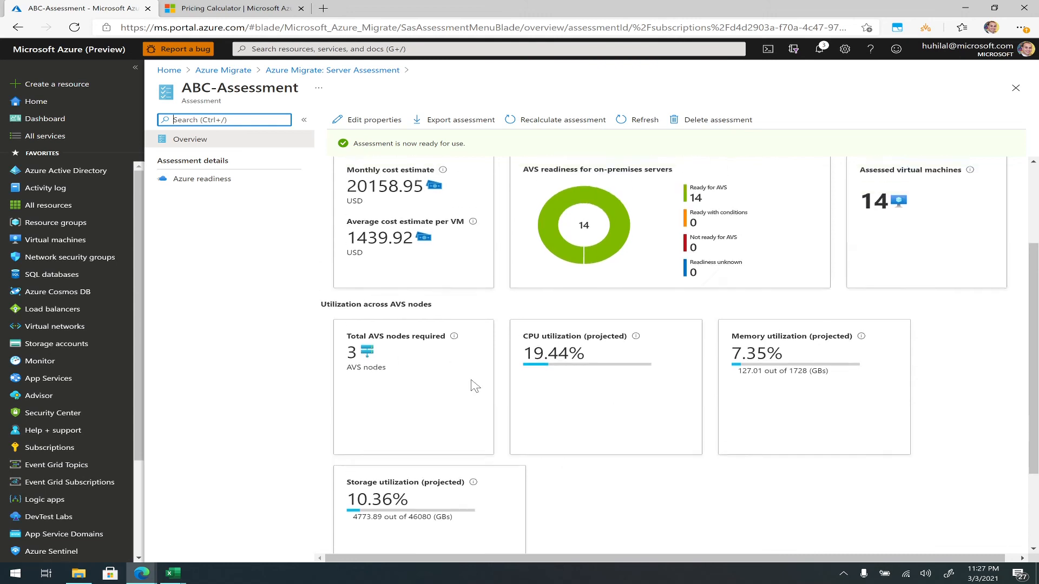
scroll(474, 386, "up", 3)
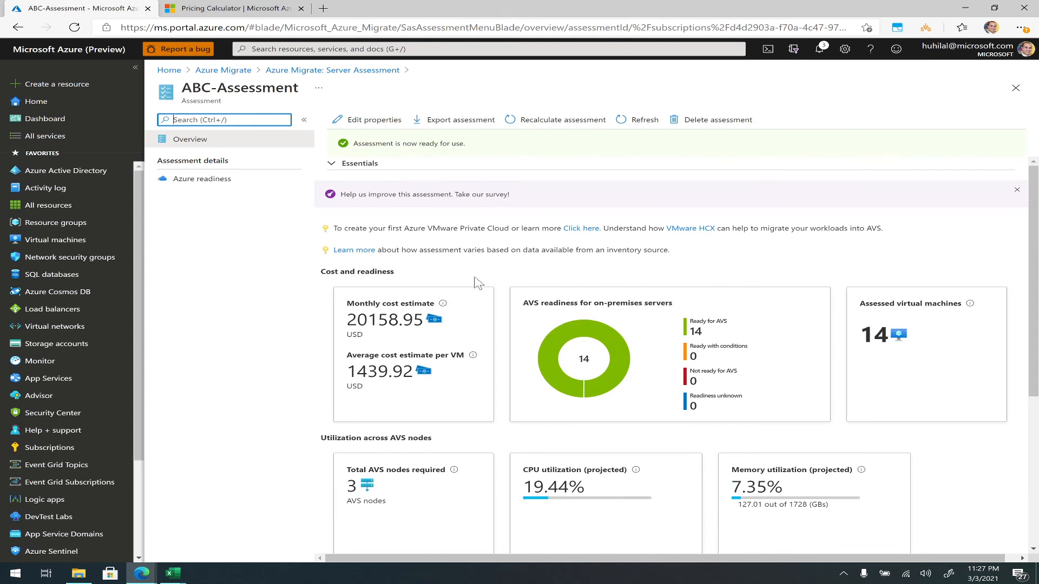
- Examine the assessment's Azure readiness details for each machine, and view its editable properties without changing them
left_click(215, 182)
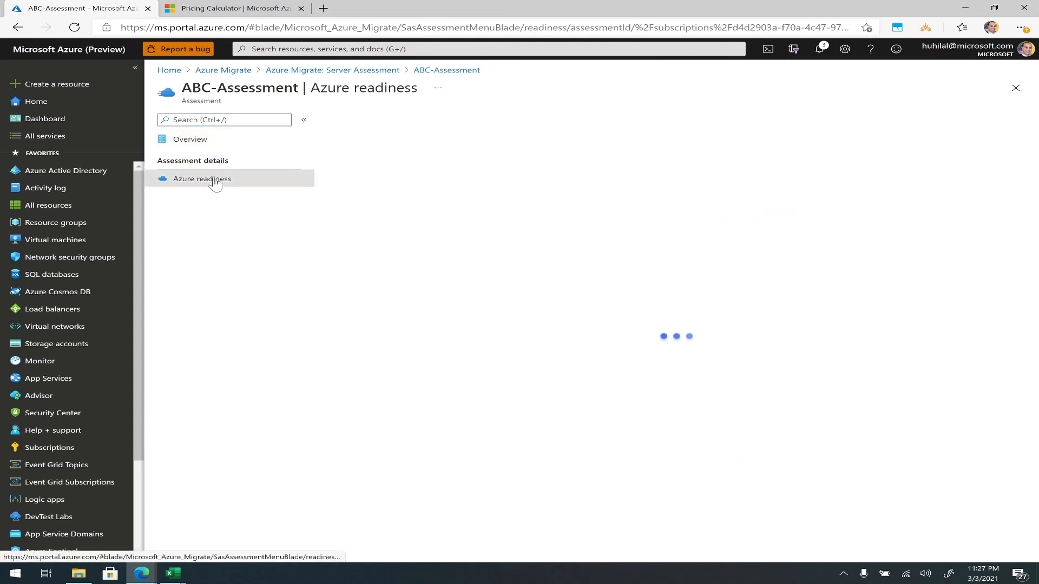
scroll(427, 354, "down", 2)
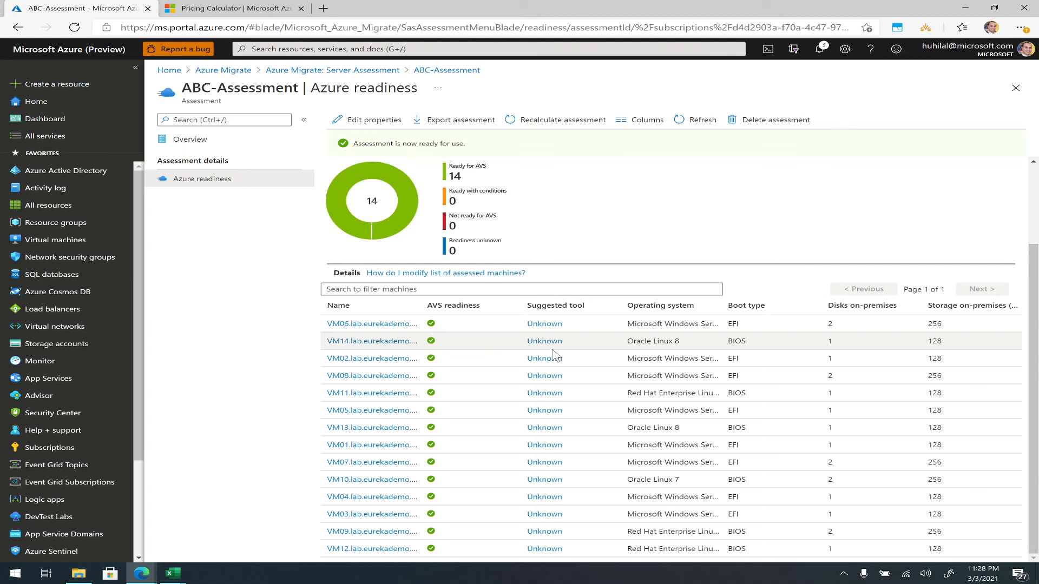
scroll(555, 357, "up", 1)
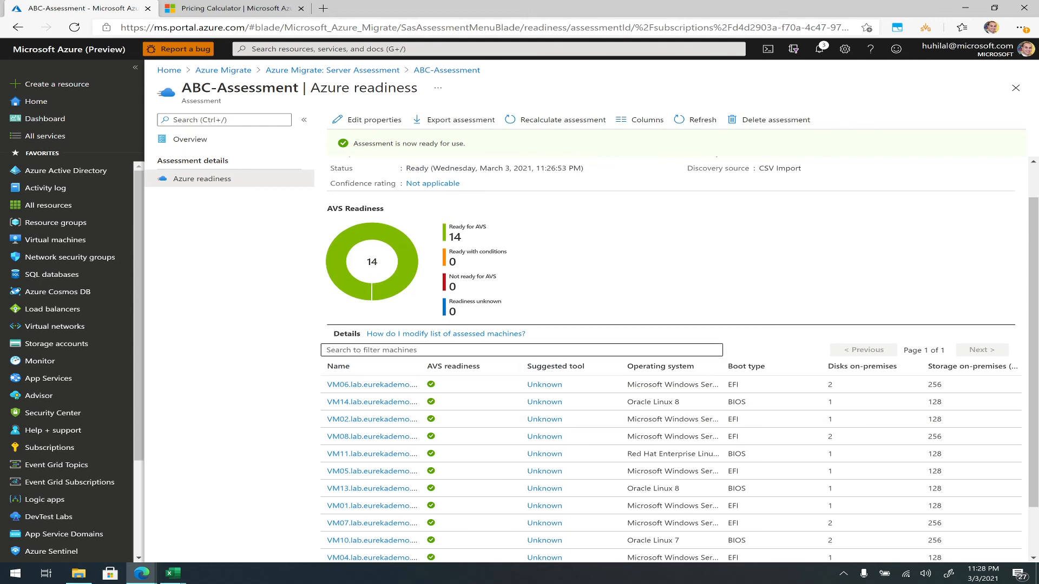
scroll(560, 358, "up", 1)
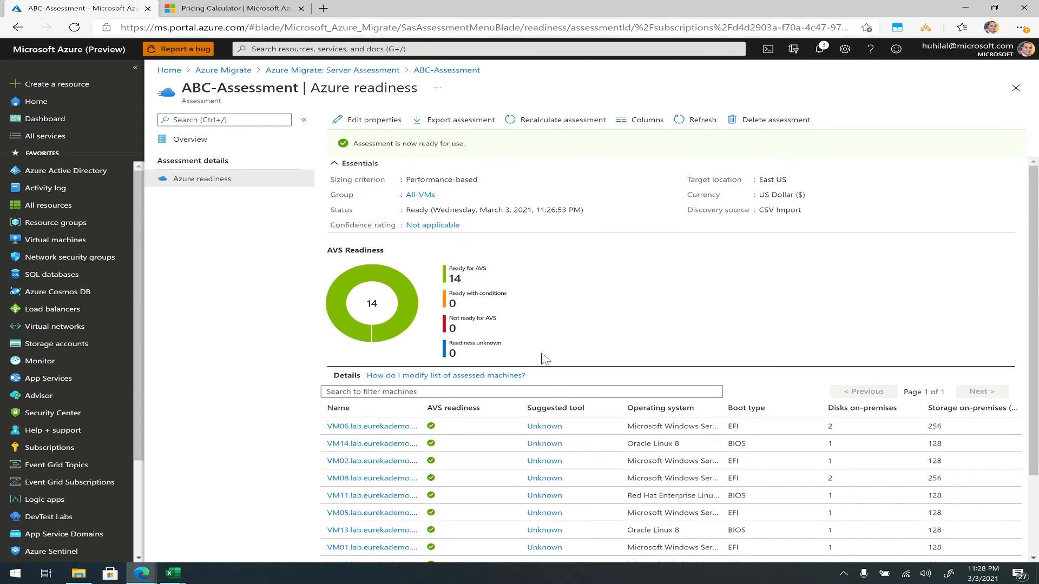
left_click(377, 121)
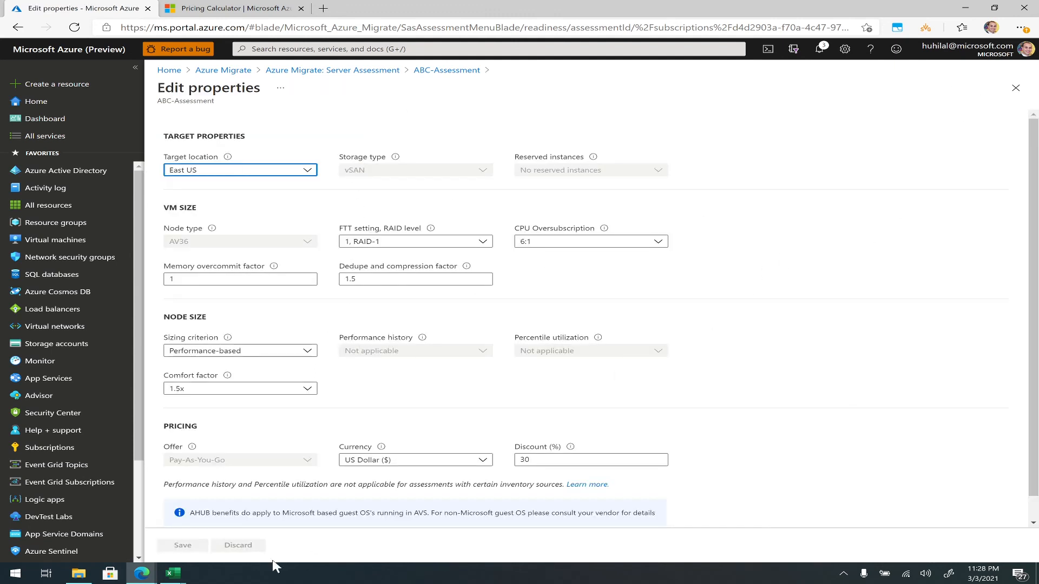
left_click(1014, 90)
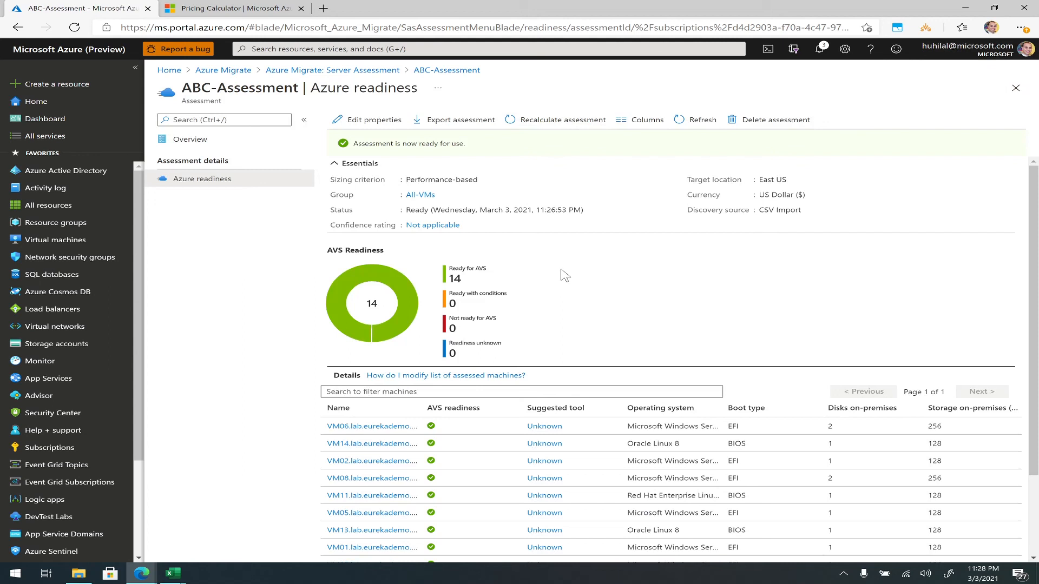
- Export the ABC-Assessment report
left_click(460, 123)
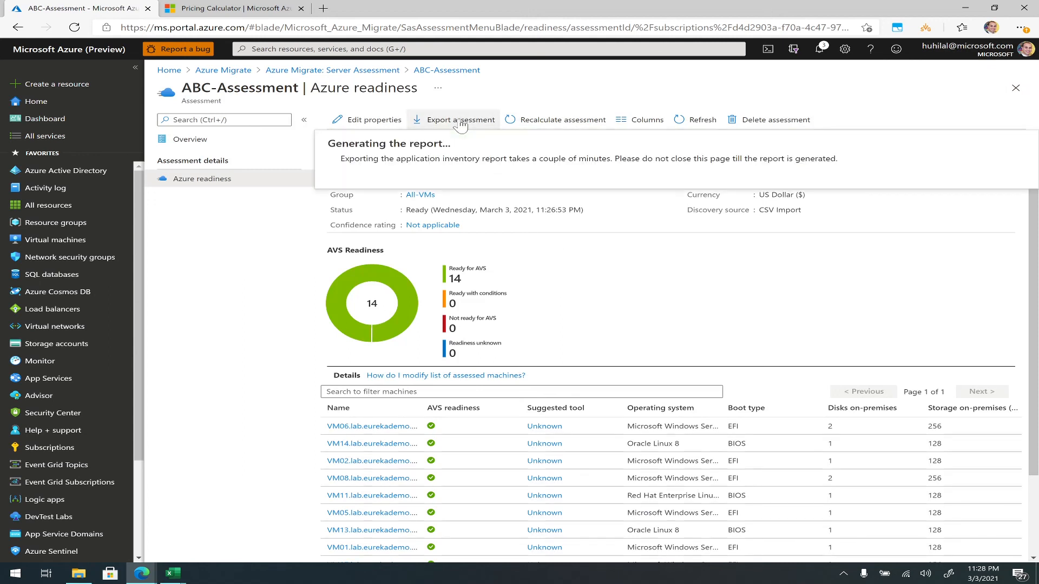
left_click(361, 167)
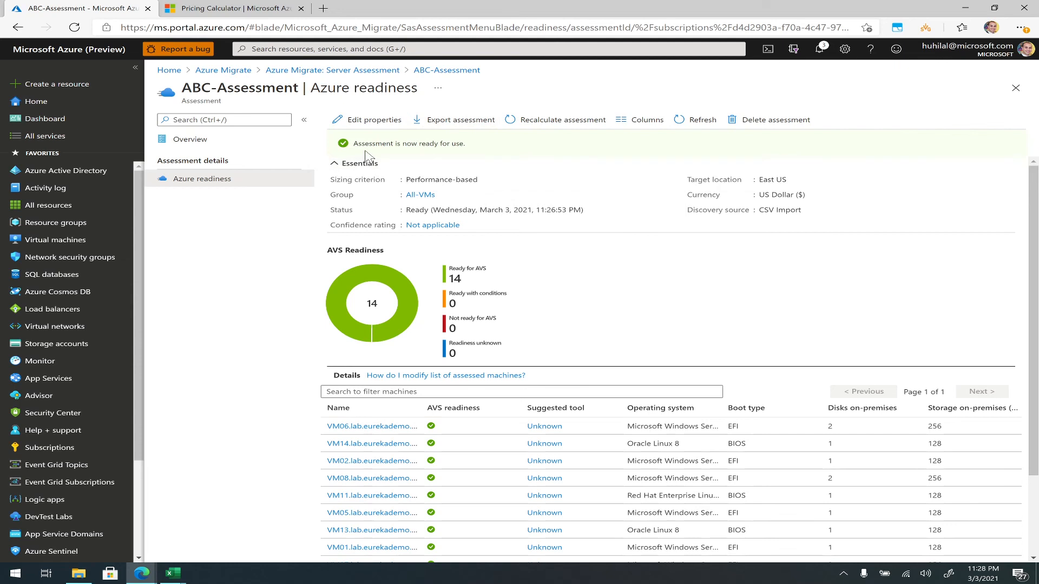